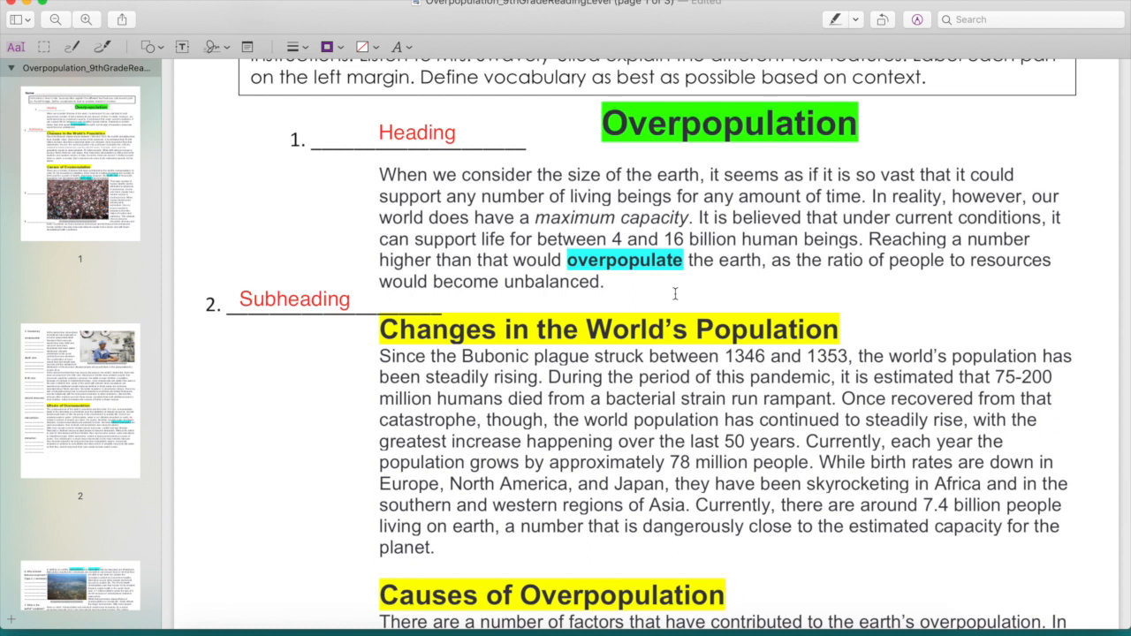
Step: Review the reading through page 3, examining its subheadings, highlighted vocabulary words, images, captions and margin questions
scroll(675, 293, "down", 5)
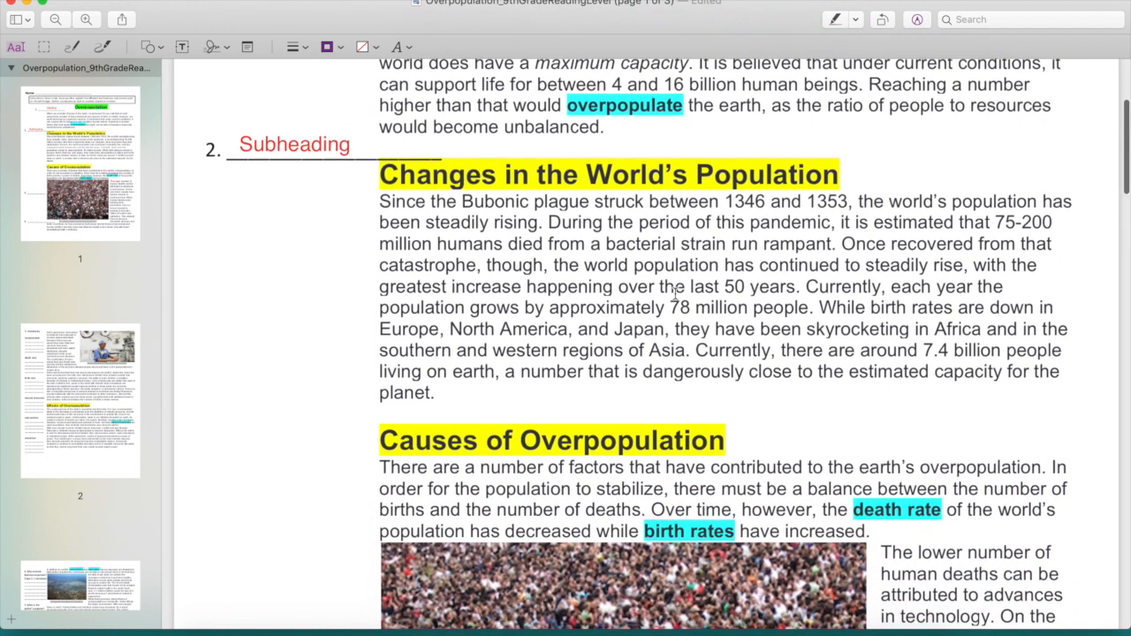
scroll(675, 294, "down", 5)
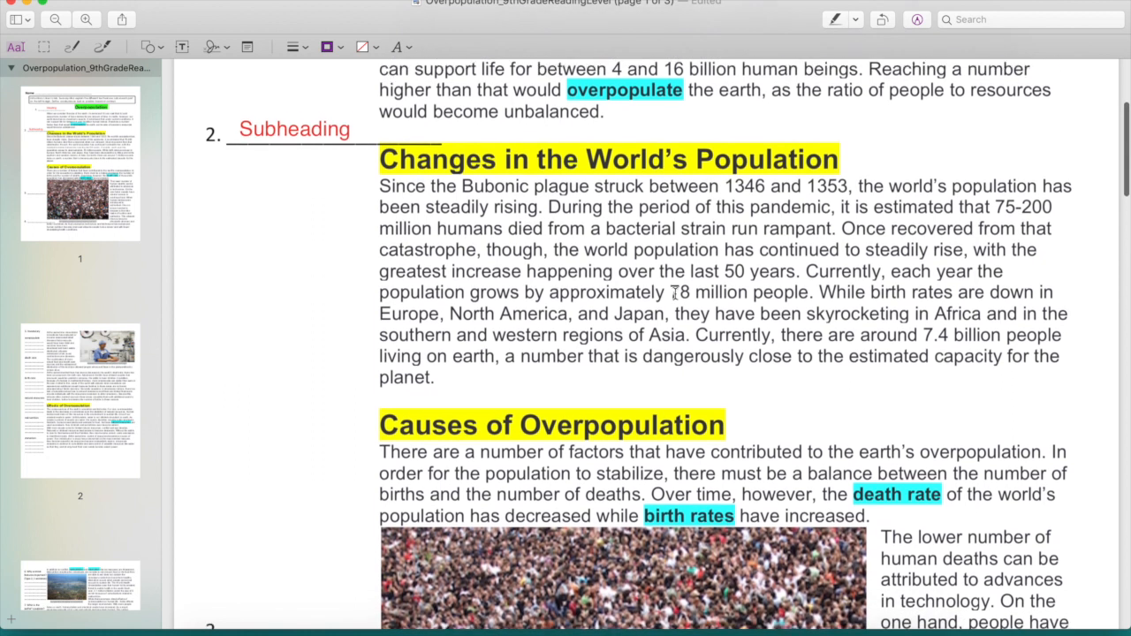
scroll(676, 294, "down", 2)
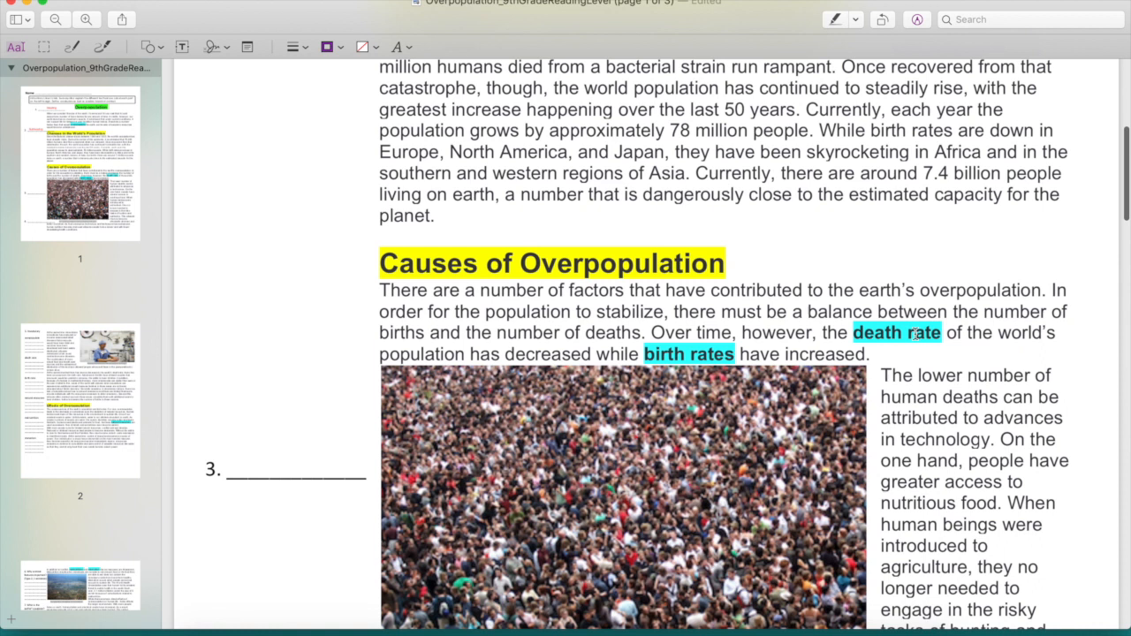
scroll(748, 371, "down", 15)
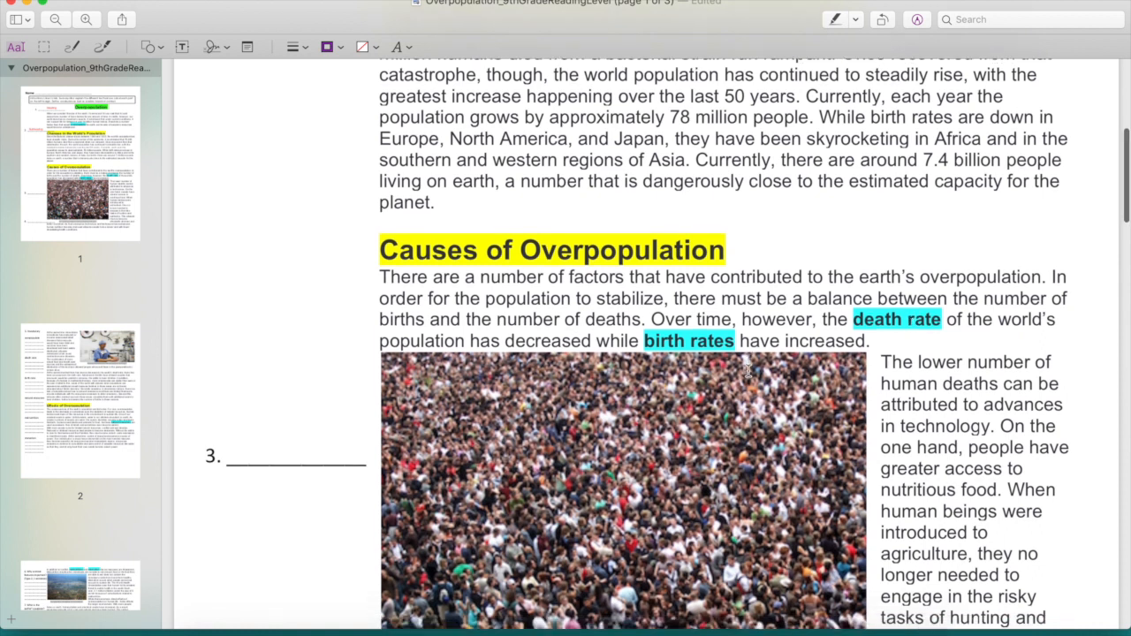
scroll(747, 371, "down", 18)
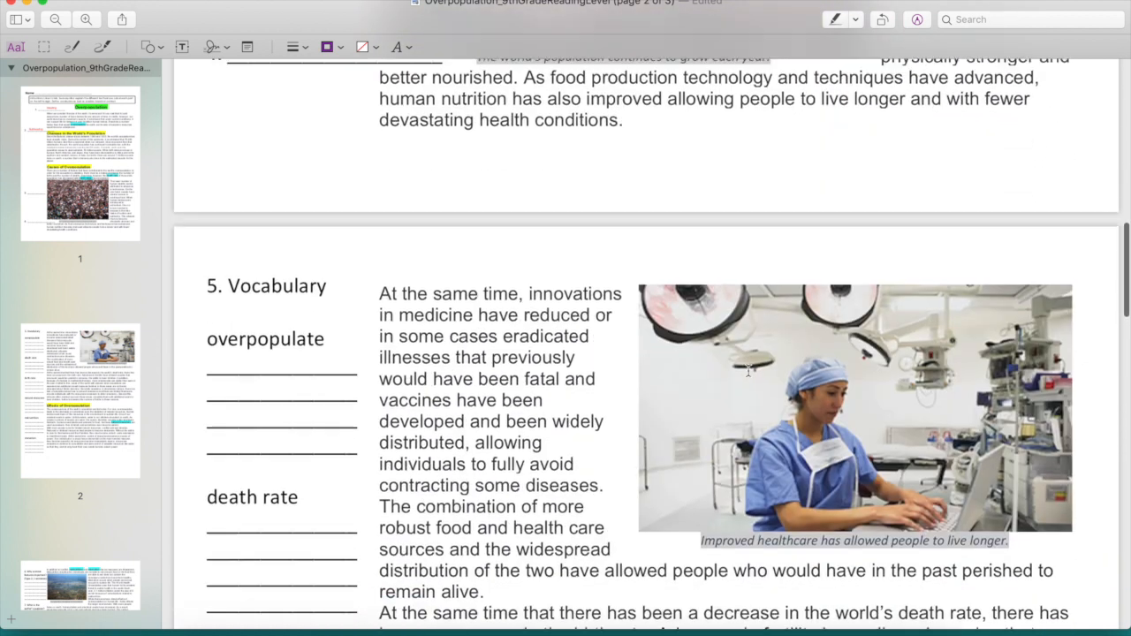
scroll(747, 371, "down", 5)
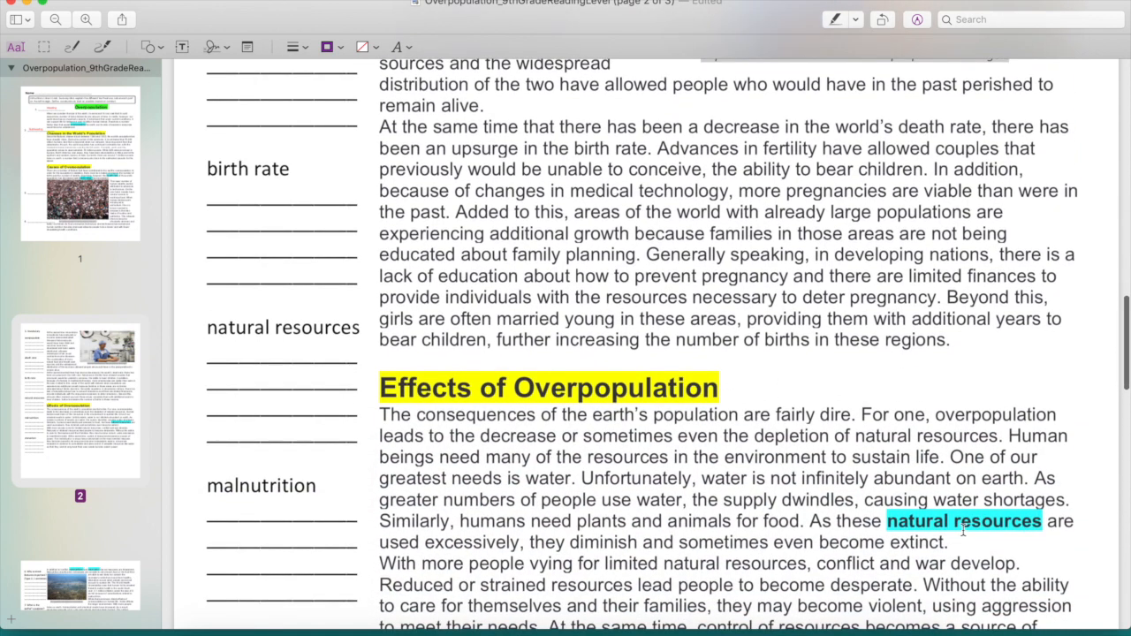
scroll(963, 529, "down", 20)
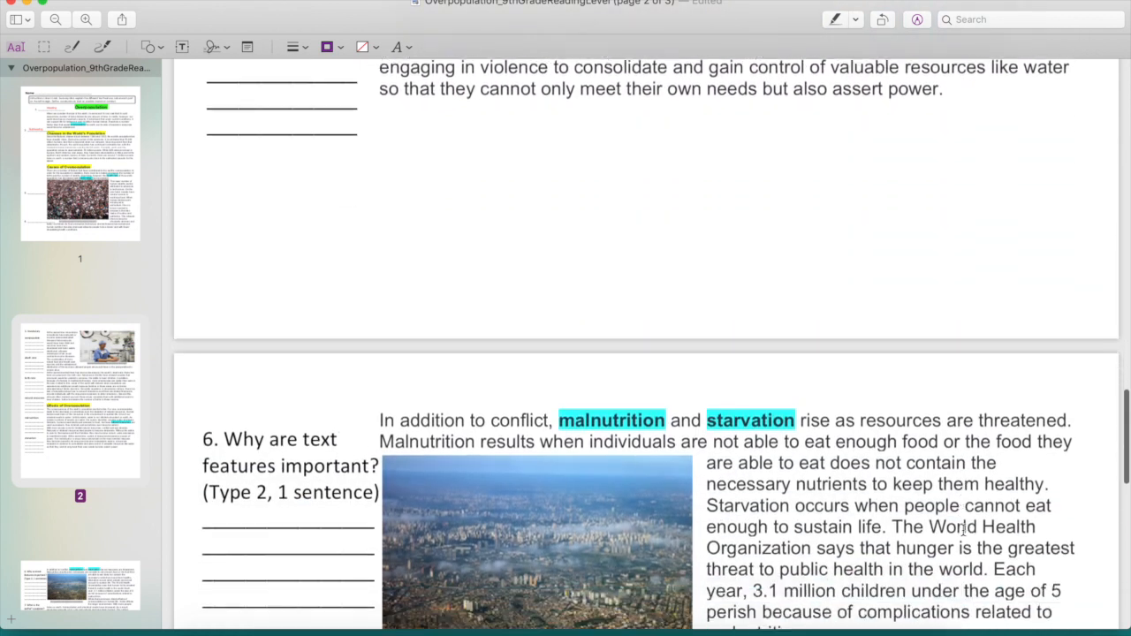
scroll(963, 528, "down", 1)
scroll(780, 416, "down", 17)
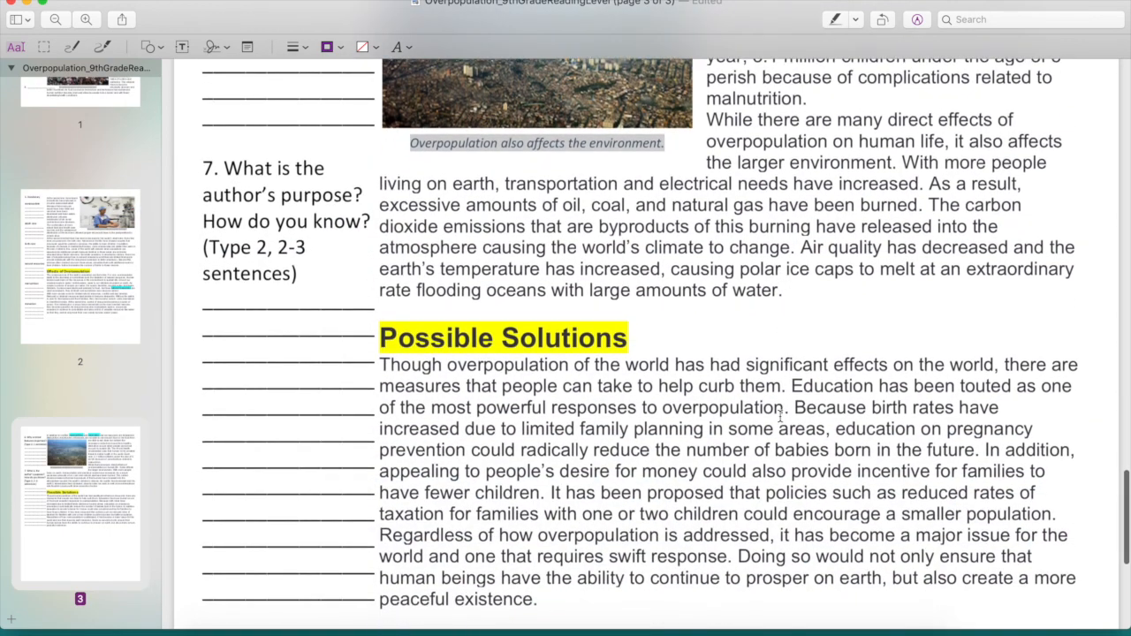
scroll(779, 416, "up", 20)
scroll(780, 416, "up", 20)
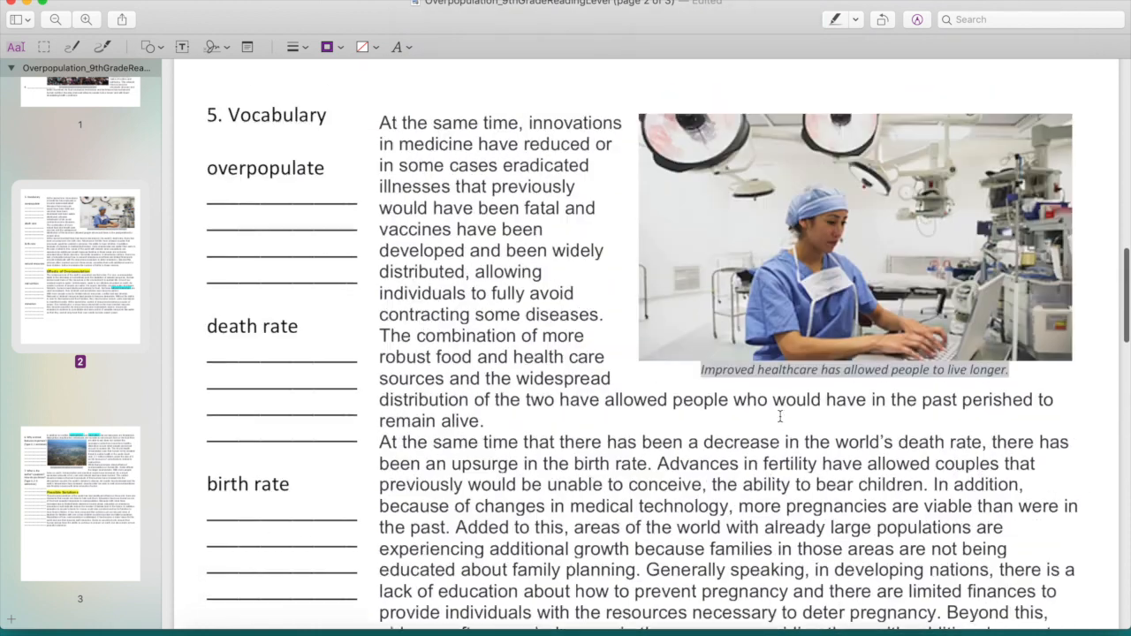
scroll(780, 416, "down", 14)
scroll(779, 415, "down", 1)
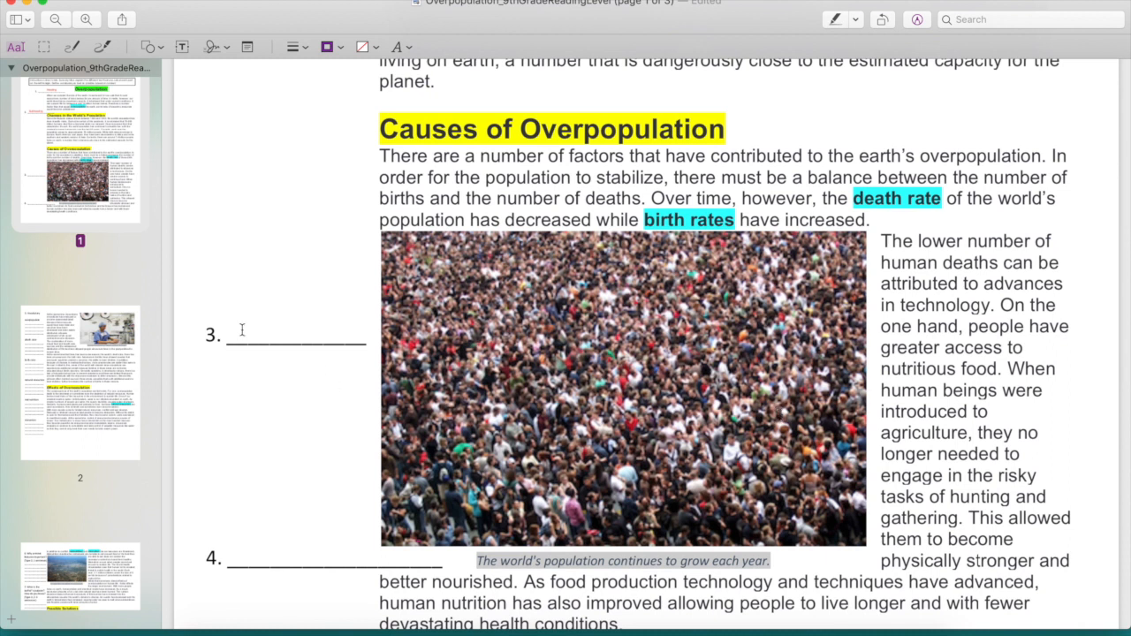
Step: Add a text annotation reading "Image" on blank 3 beside the crowd photo
left_click(182, 47)
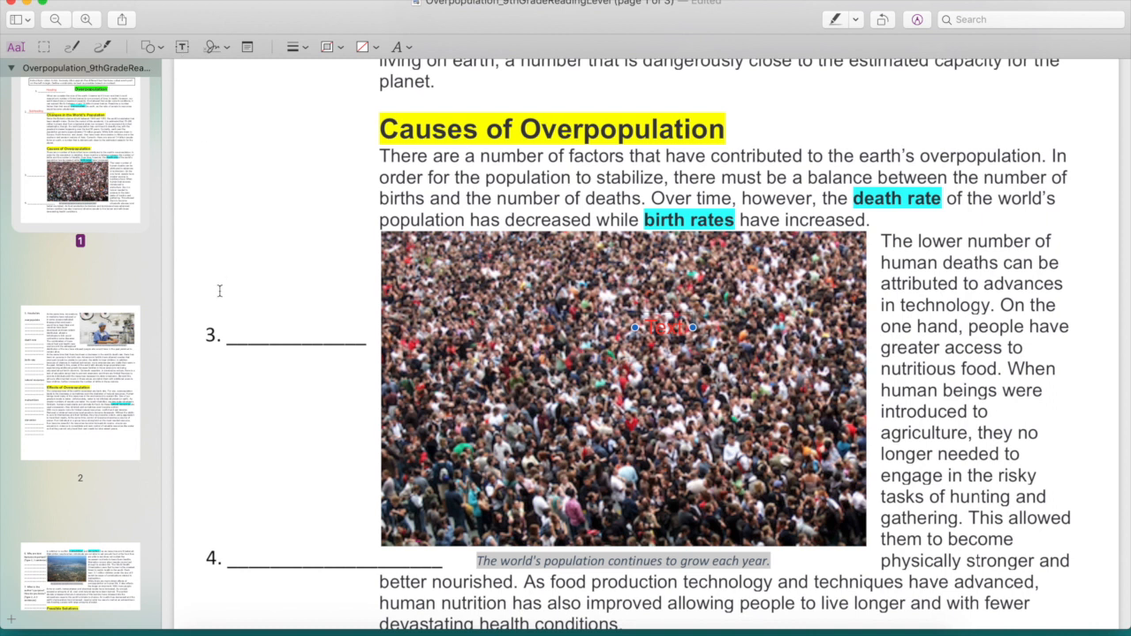
left_click(230, 325)
key("Delete")
scroll(182, 55, "up", 1)
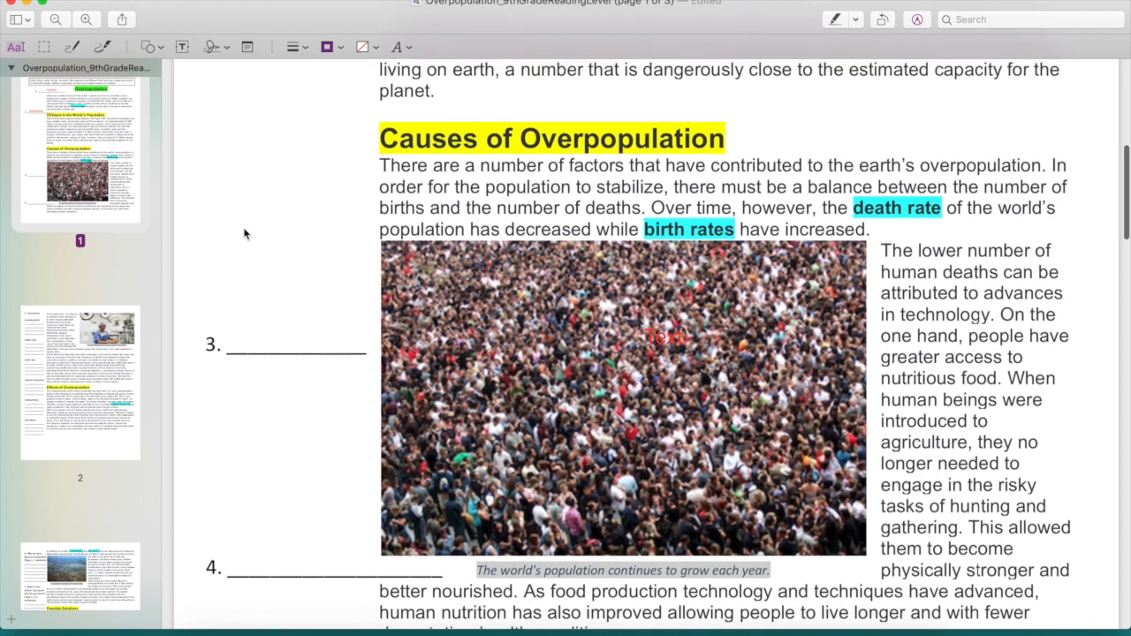
mouse_move(671, 342)
left_mouse_down()
mouse_move(431, 307)
mouse_move(255, 339)
left_mouse_up()
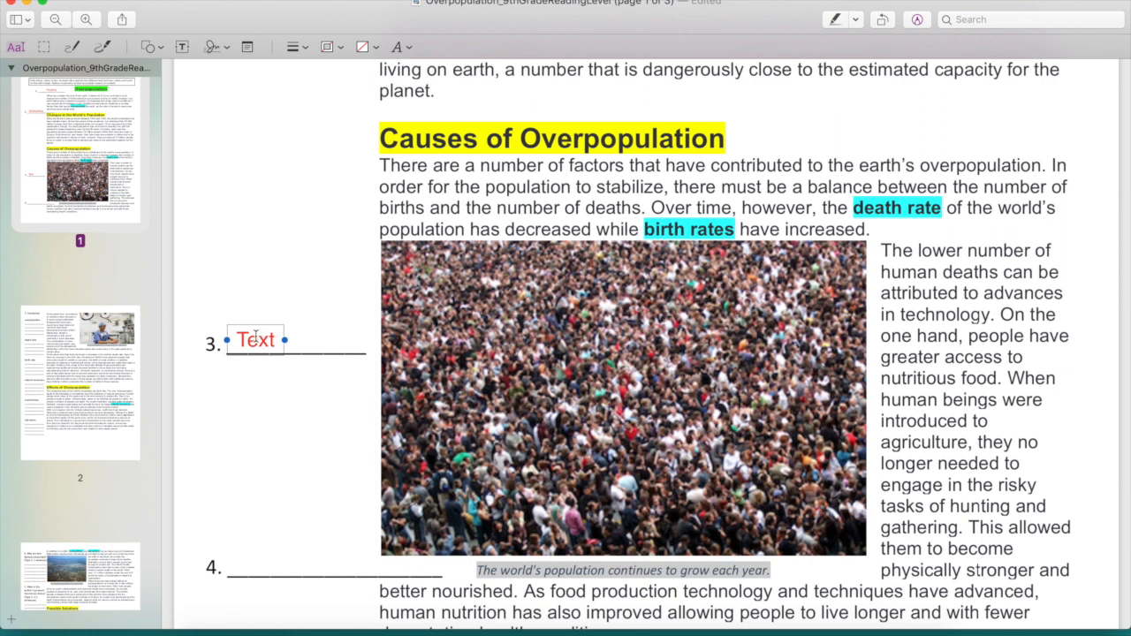
double_click(255, 339)
type("Image")
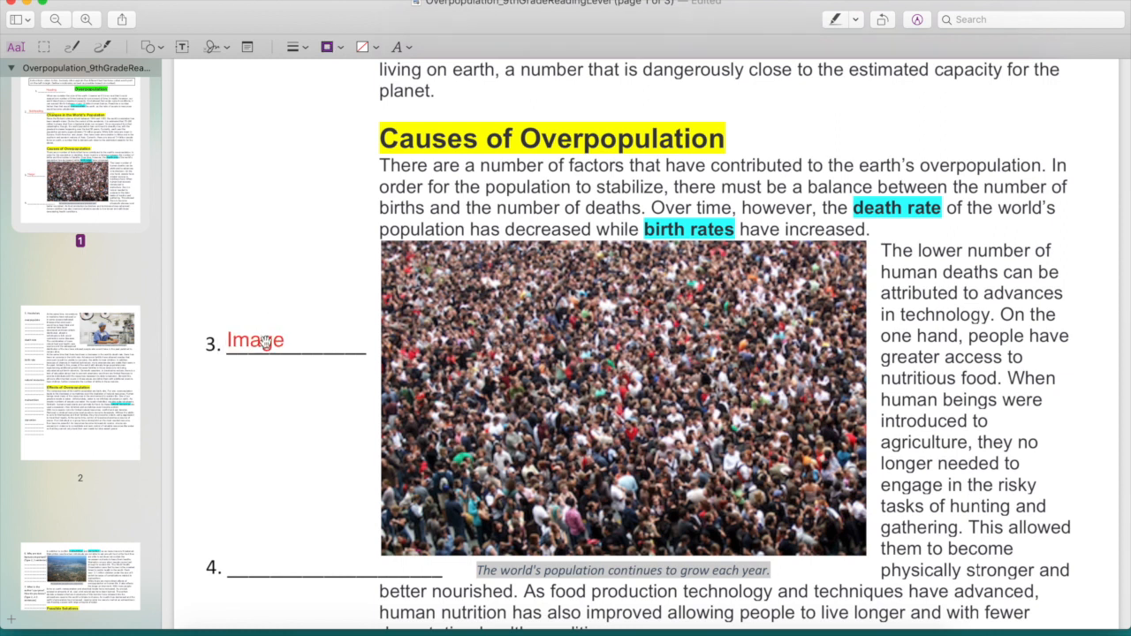
left_click_drag(264, 345, 285, 343)
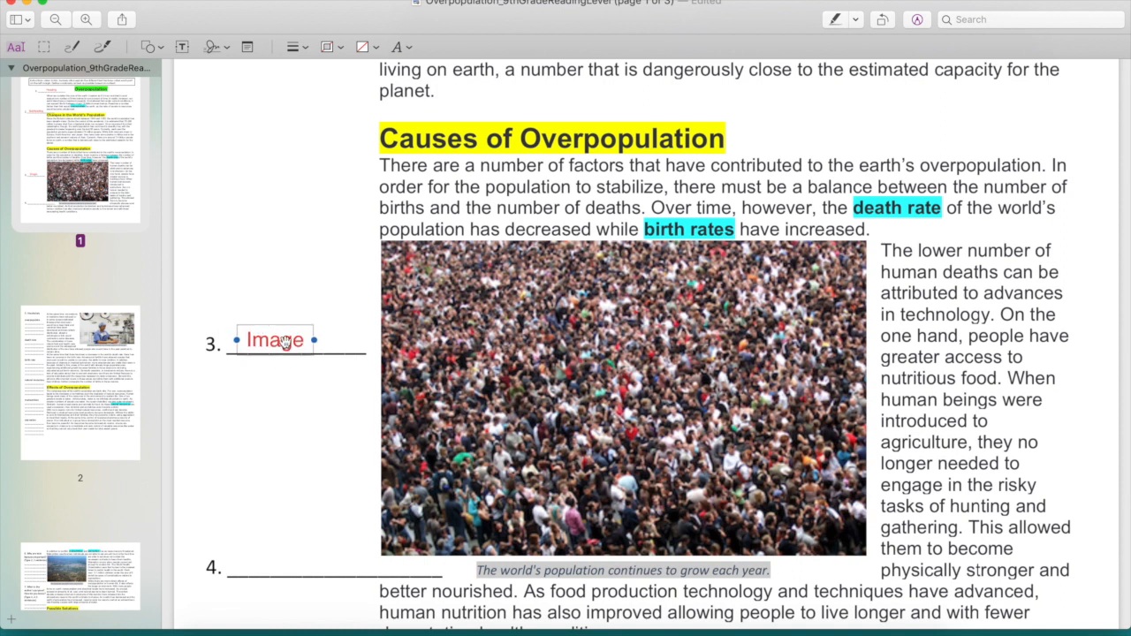
scroll(324, 416, "down", 3)
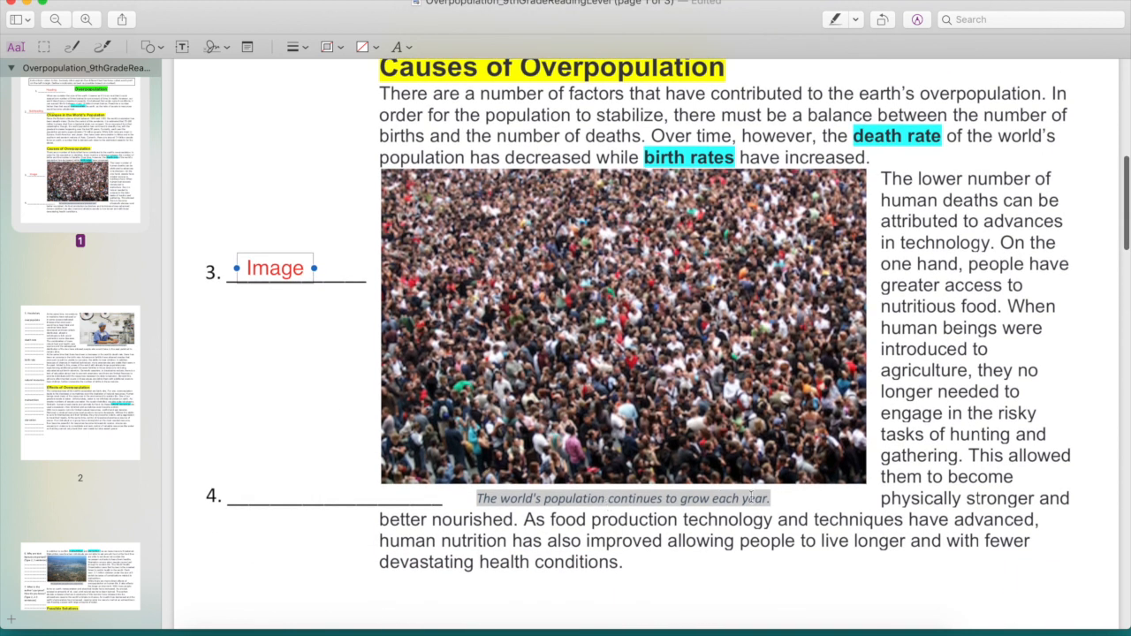
left_click(324, 448)
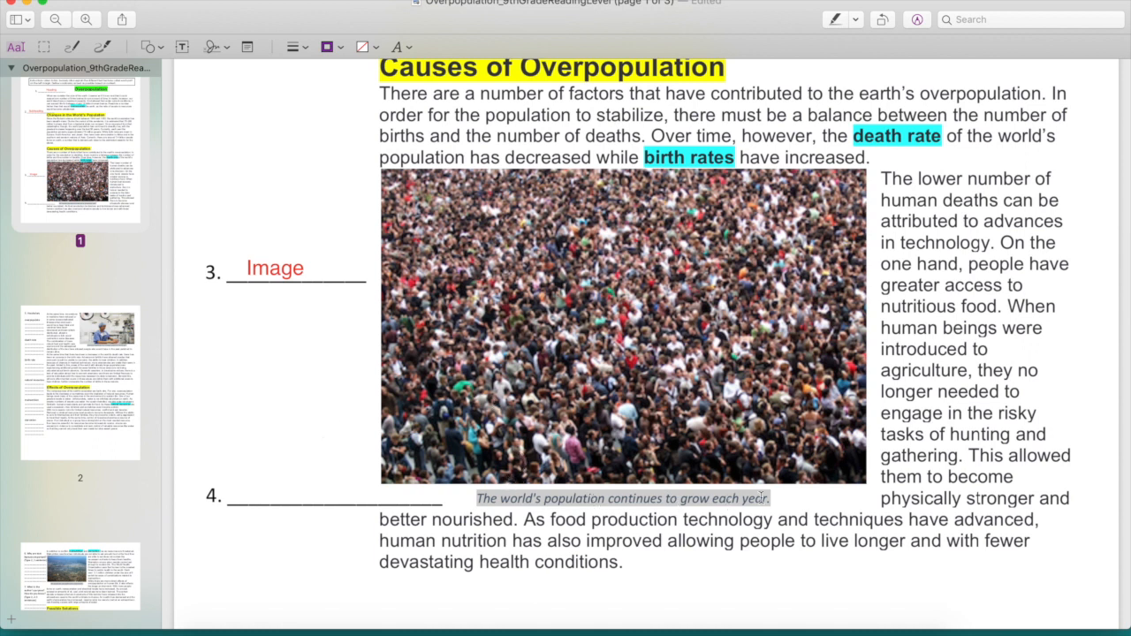
Step: Add a text annotation reading "Caption" on blank 4 beside the line beneath the crowd photo
left_click(182, 47)
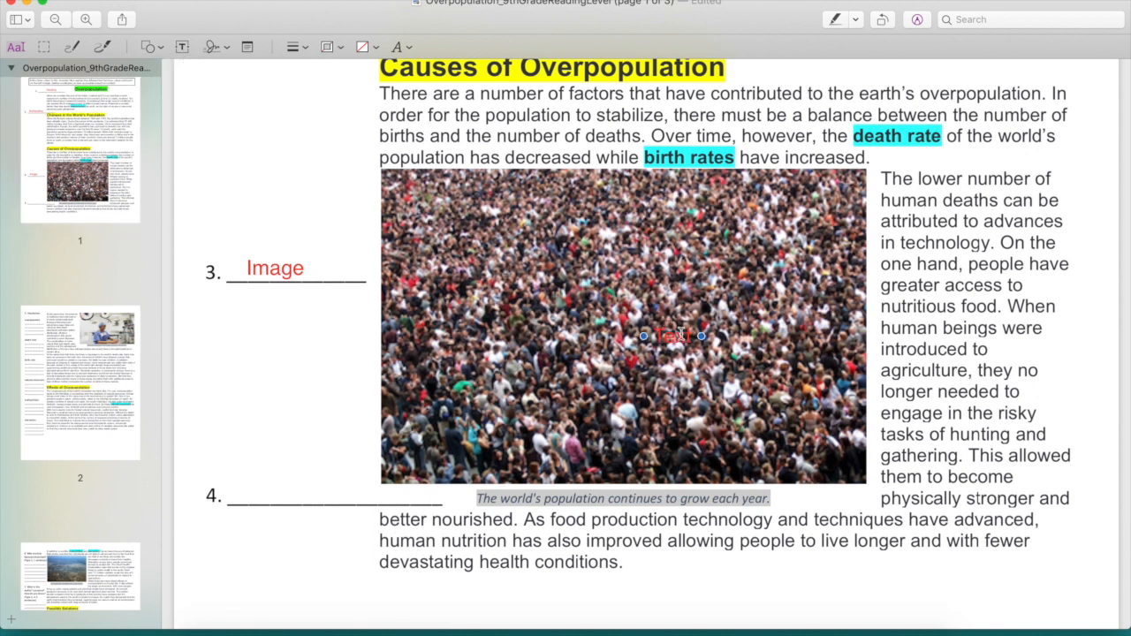
left_click_drag(673, 337, 279, 489)
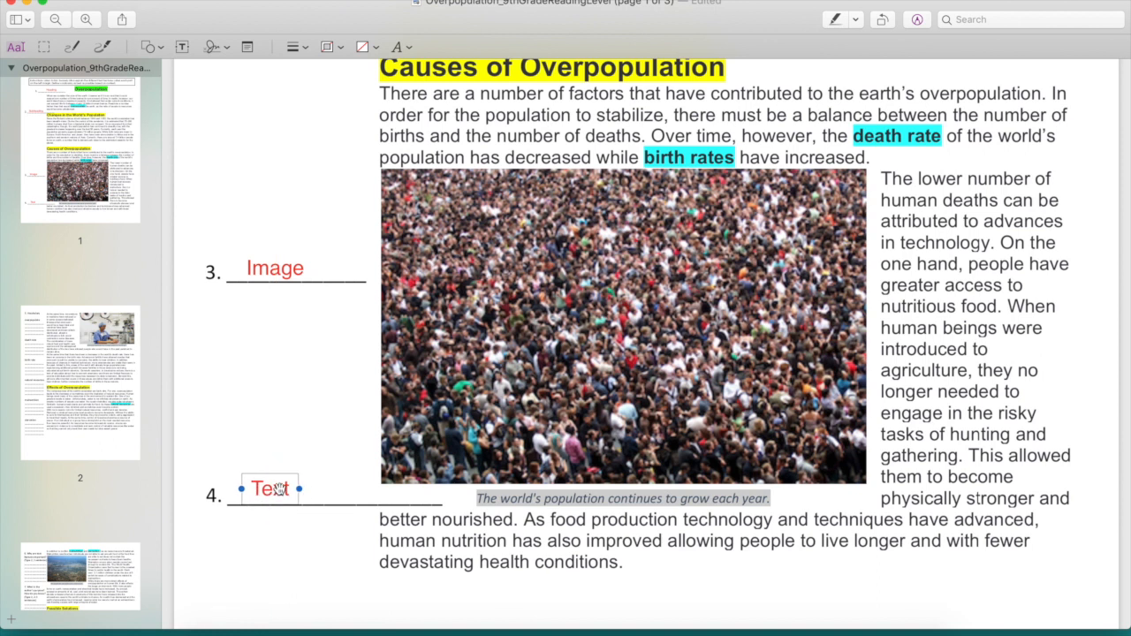
double_click(280, 490)
type("Caption")
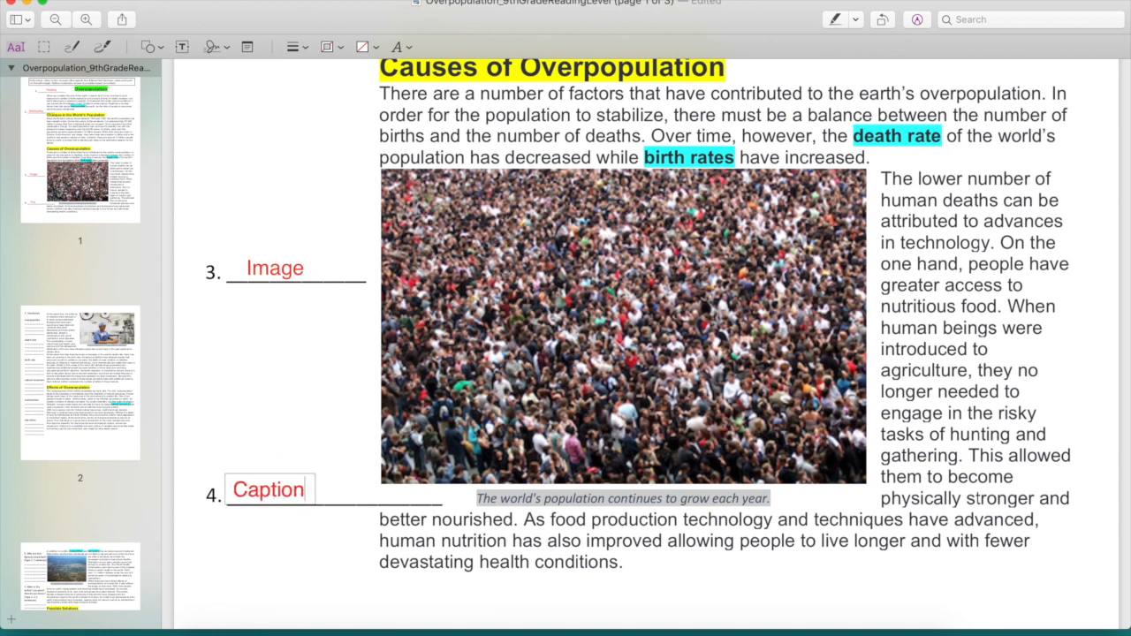
left_click(282, 455)
Step: Look through the vocabulary terms and their blank definition lines in section 5 on page 2
scroll(283, 454, "down", 3)
scroll(283, 454, "down", 8)
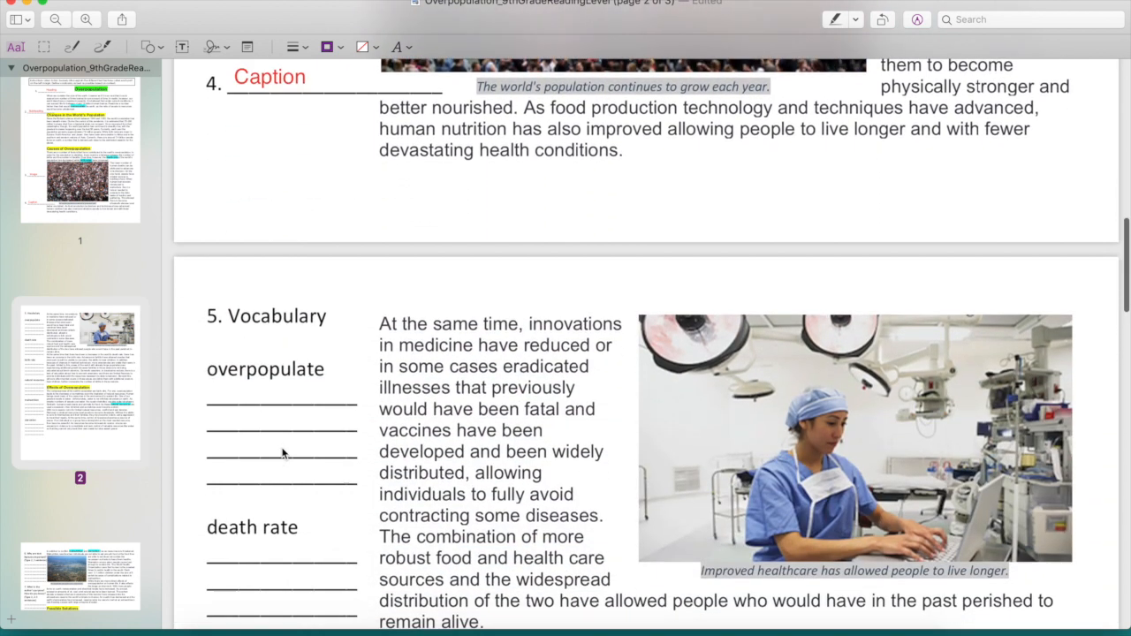
scroll(283, 454, "down", 3)
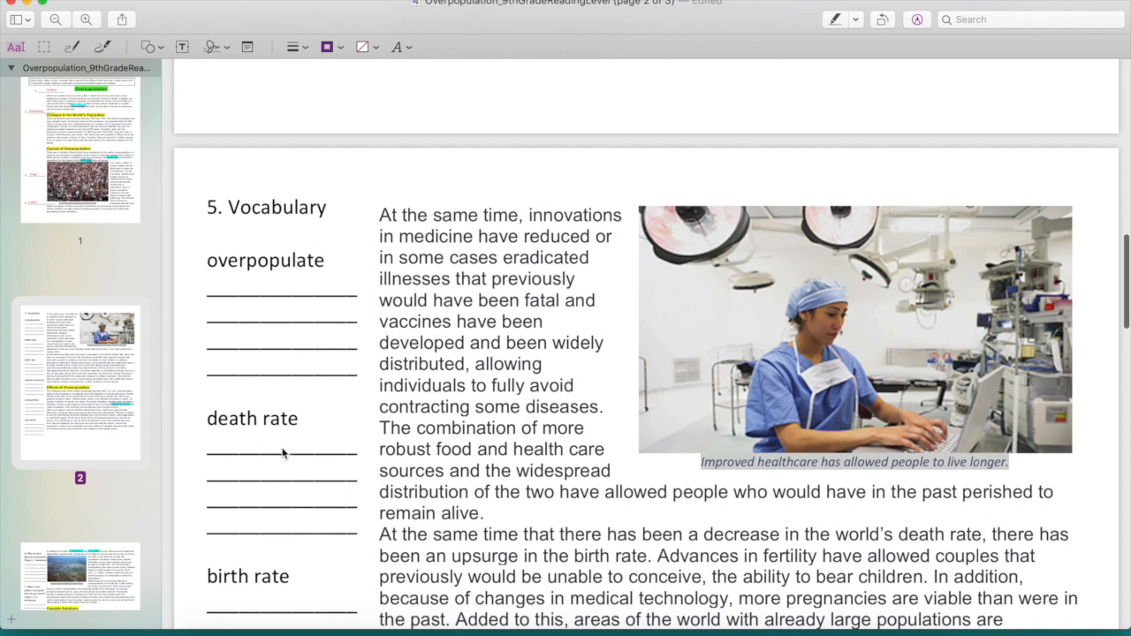
scroll(522, 329, "down", 3)
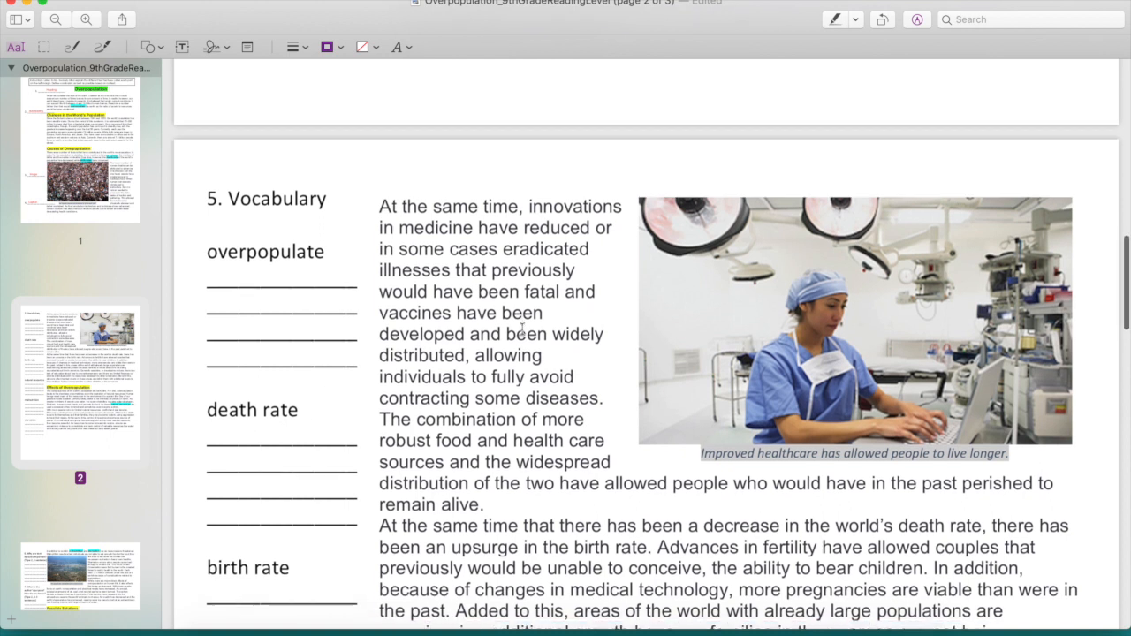
scroll(521, 329, "down", 5)
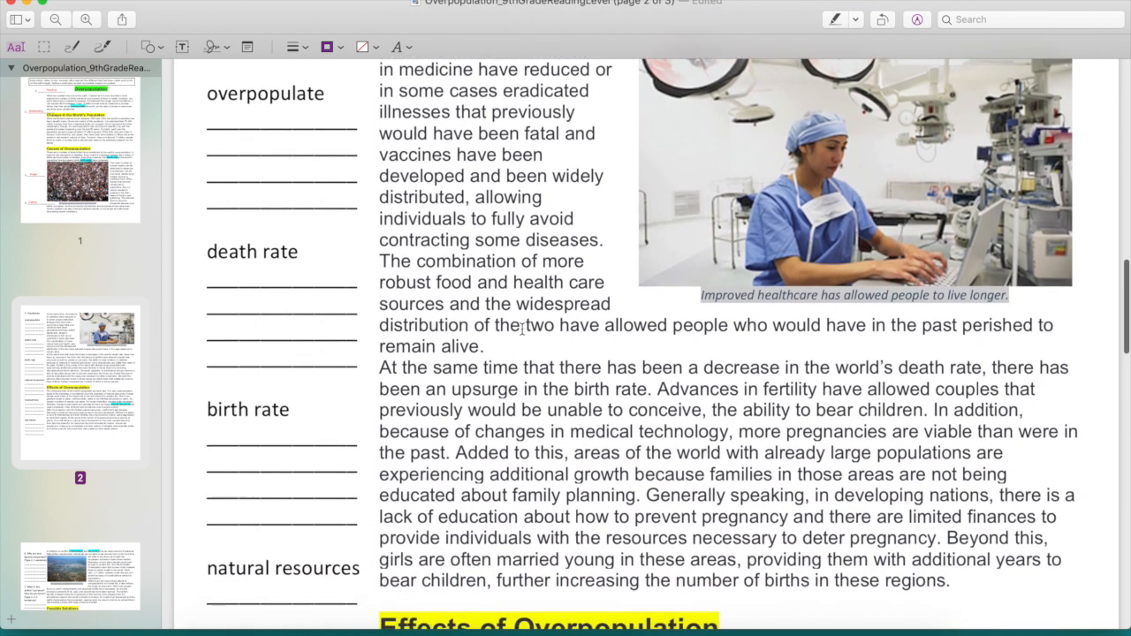
scroll(522, 329, "down", 8)
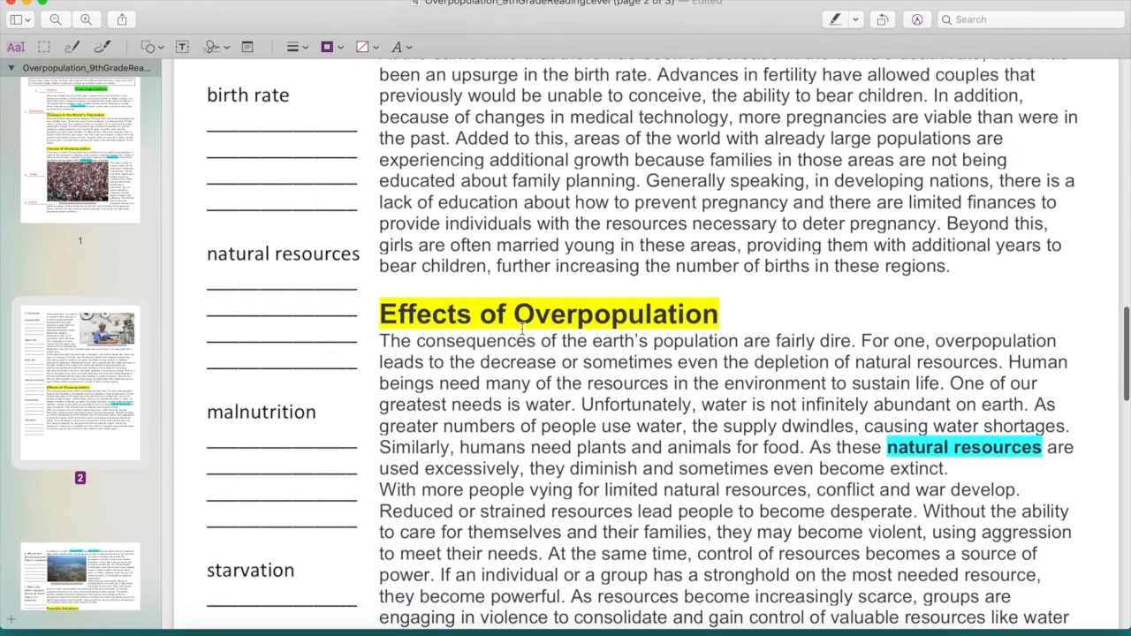
scroll(522, 329, "down", 5)
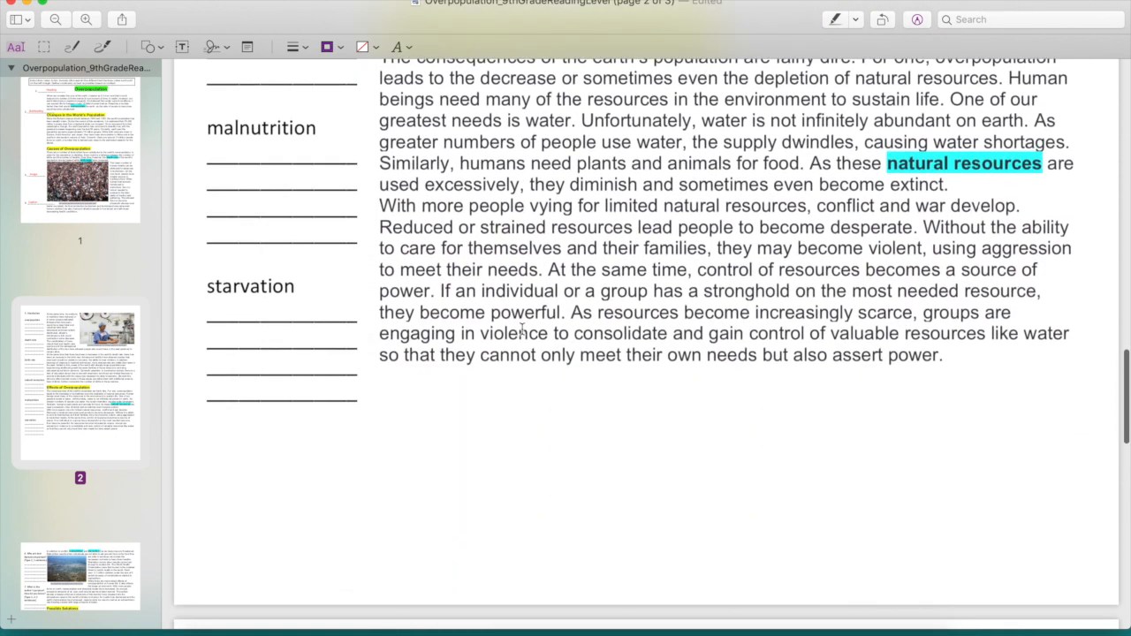
scroll(522, 329, "up", 10)
scroll(521, 329, "up", 10)
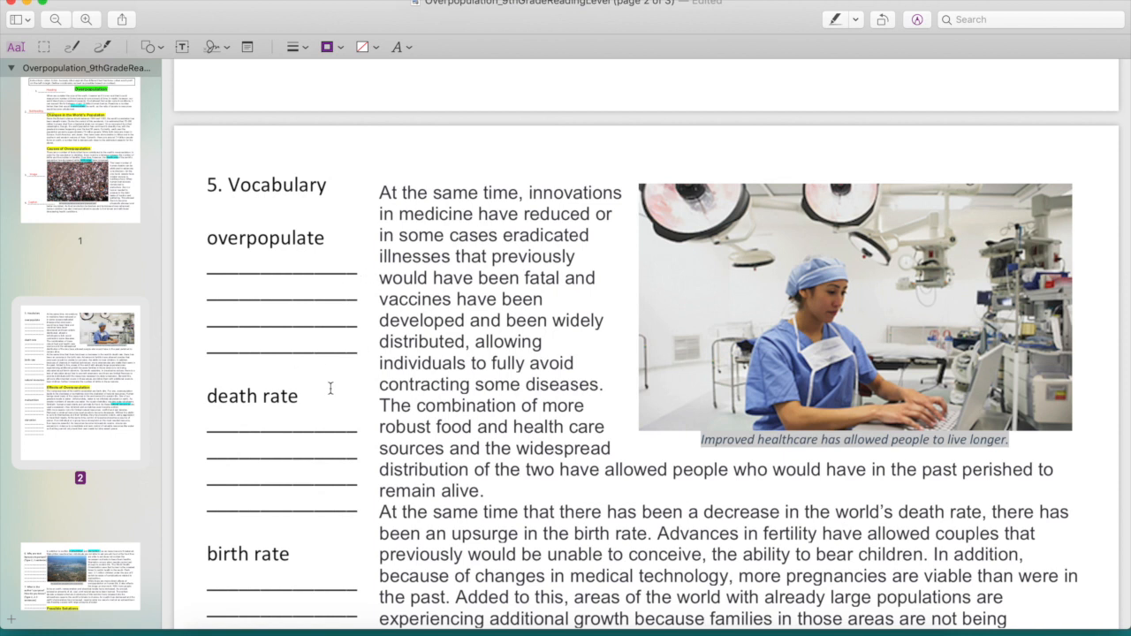
Step: Place a new text annotation on the first blank line under "overpopulate" in the vocabulary section
left_click(276, 321)
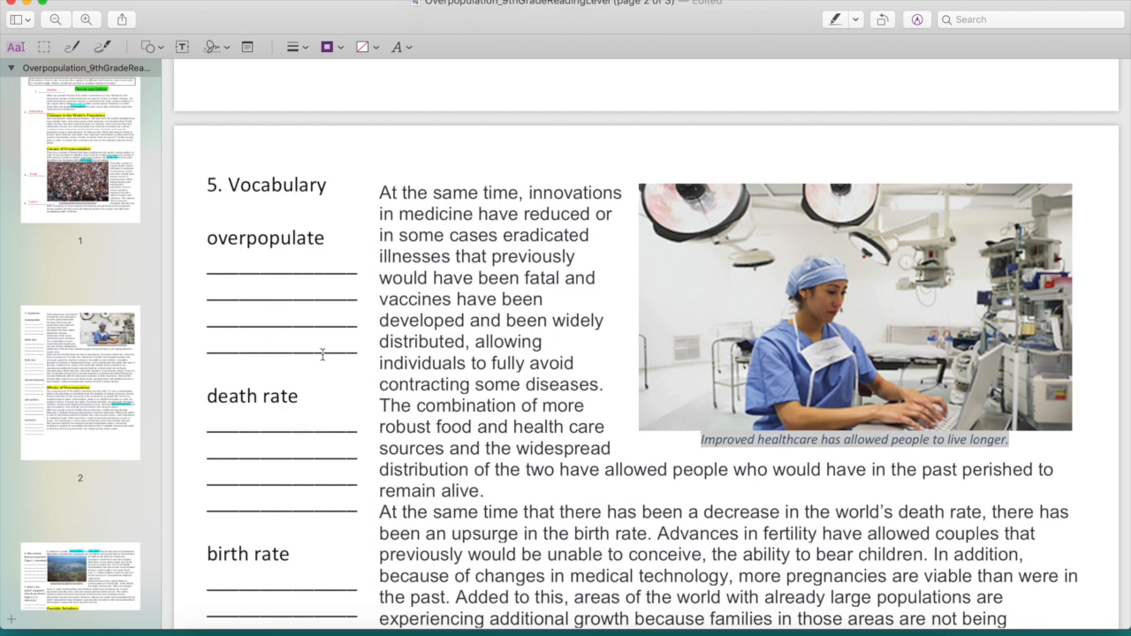
left_click(182, 49)
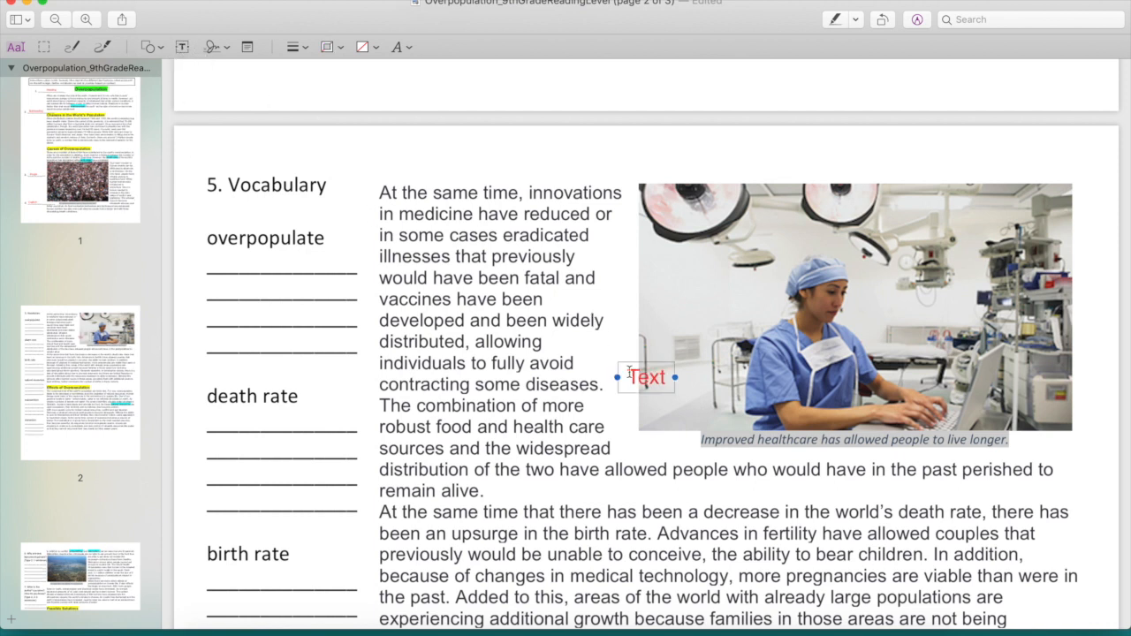
mouse_move(646, 378)
left_mouse_down()
mouse_move(347, 305)
mouse_move(229, 262)
left_mouse_up()
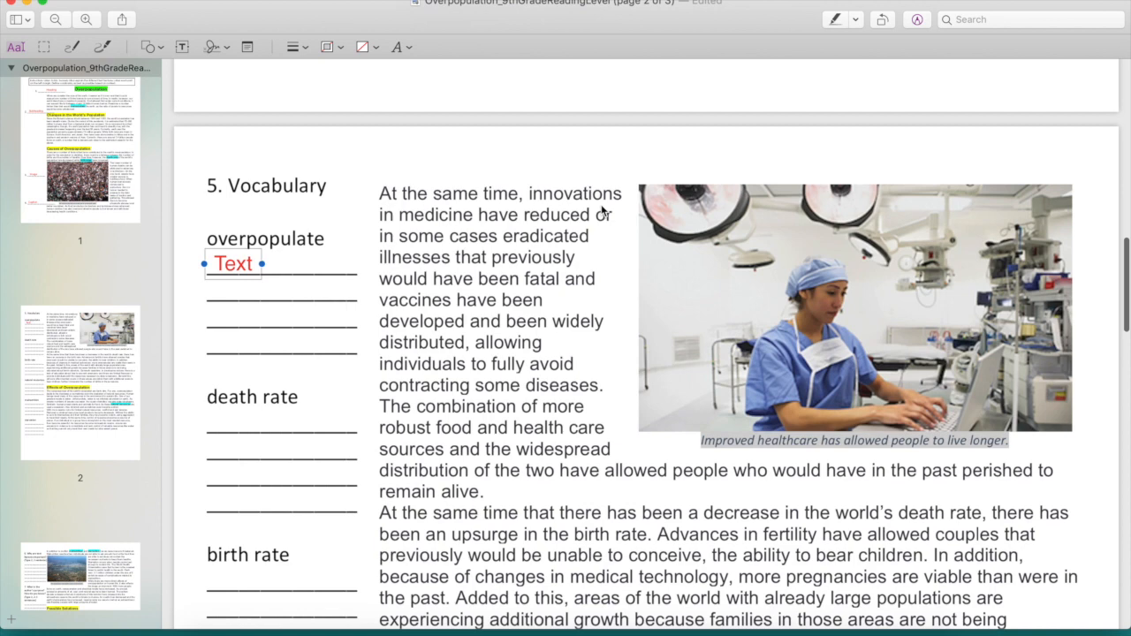
Step: Check how "overpopulate" is used on page 1 and replace its placeholder annotation with "overwhelm with too many people" on three lines
scroll(530, 230, "up", 5)
scroll(601, 210, "up", 8)
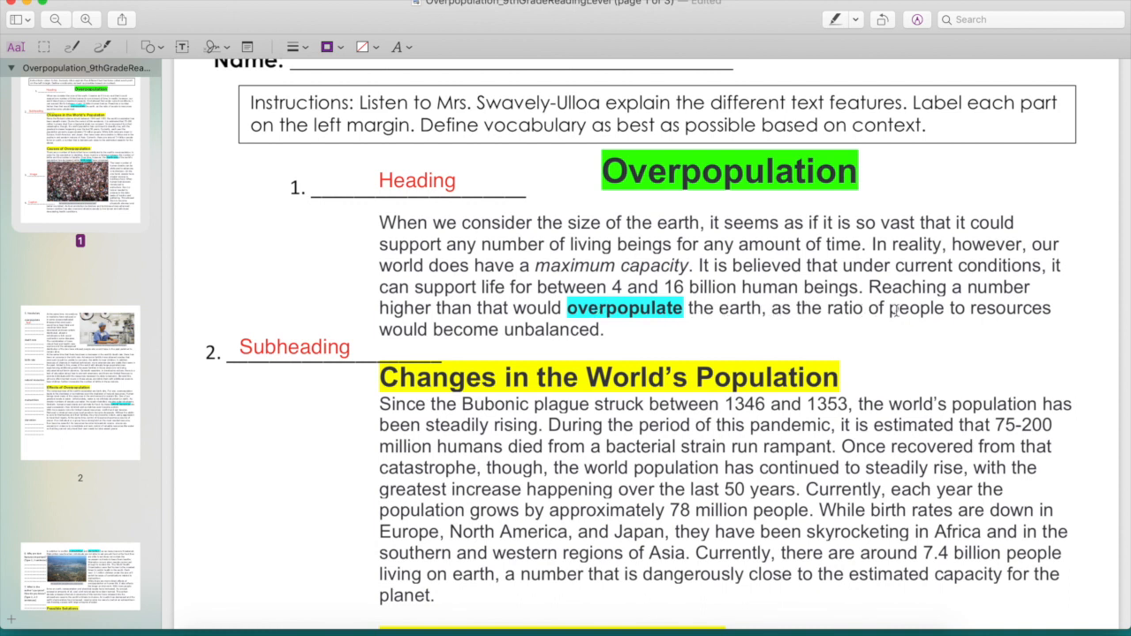
left_click(581, 311)
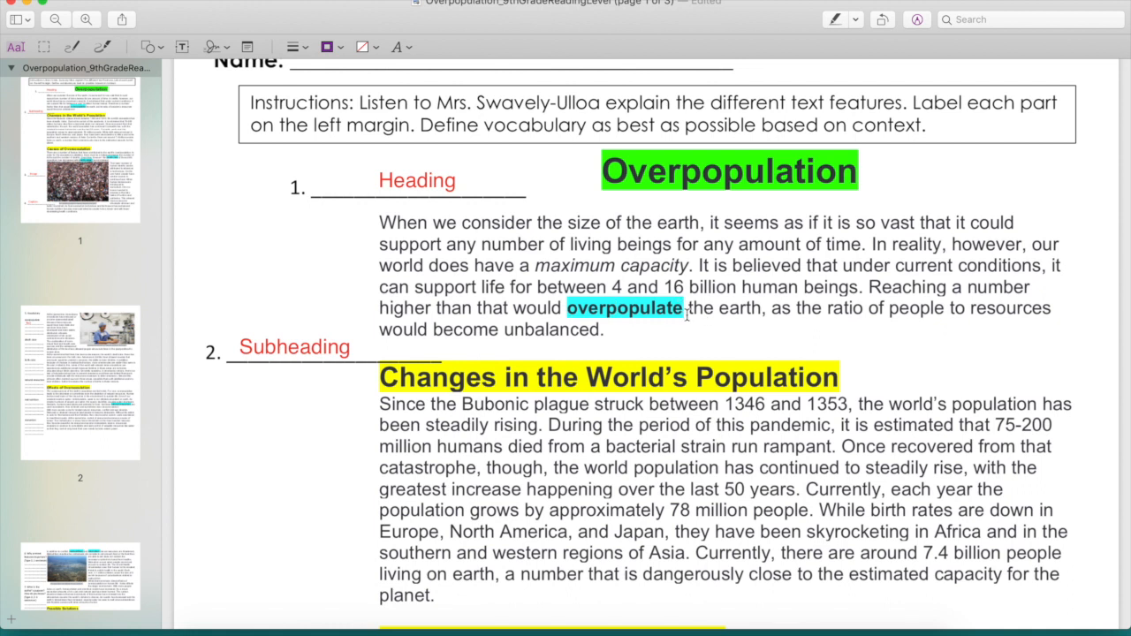
scroll(687, 313, "down", 15)
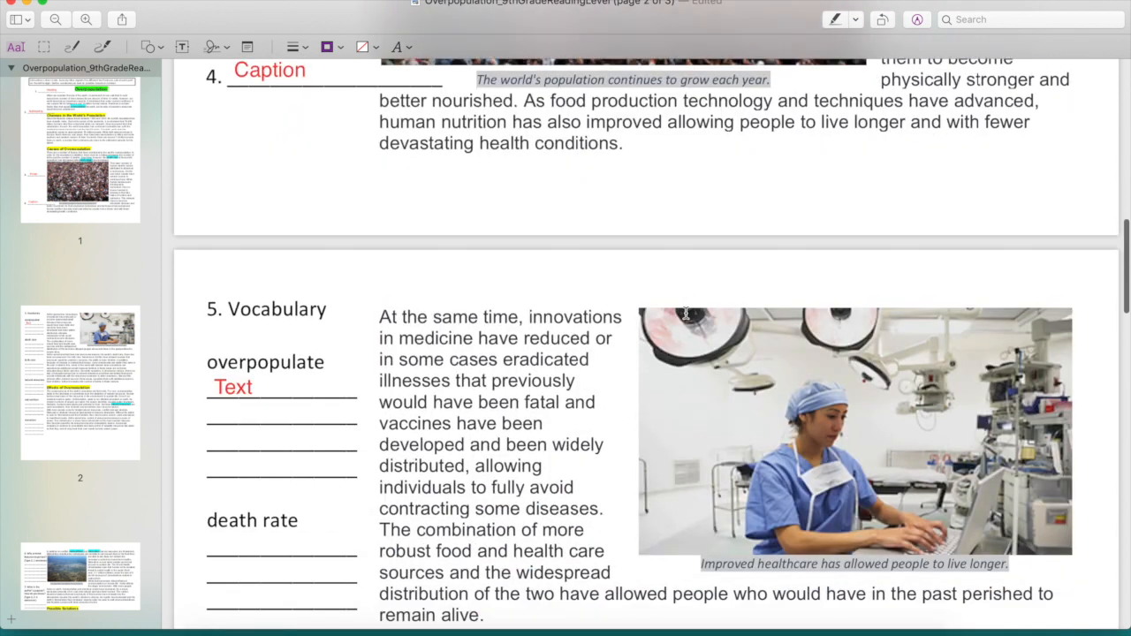
double_click(231, 386)
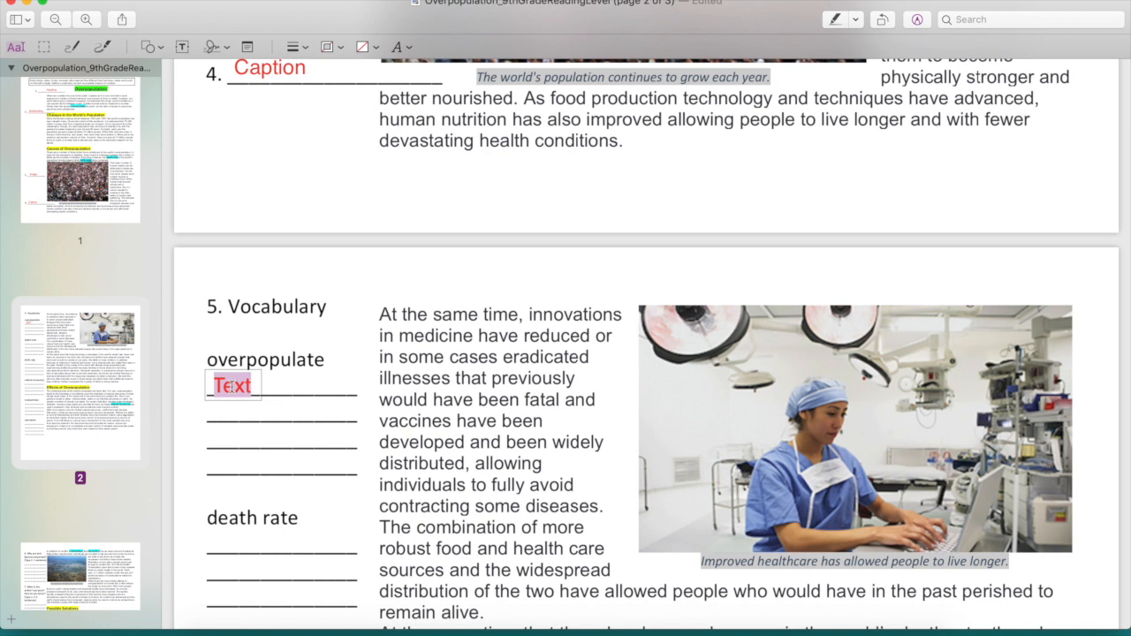
type("overwhelm with")
key("Return")
type("too many")
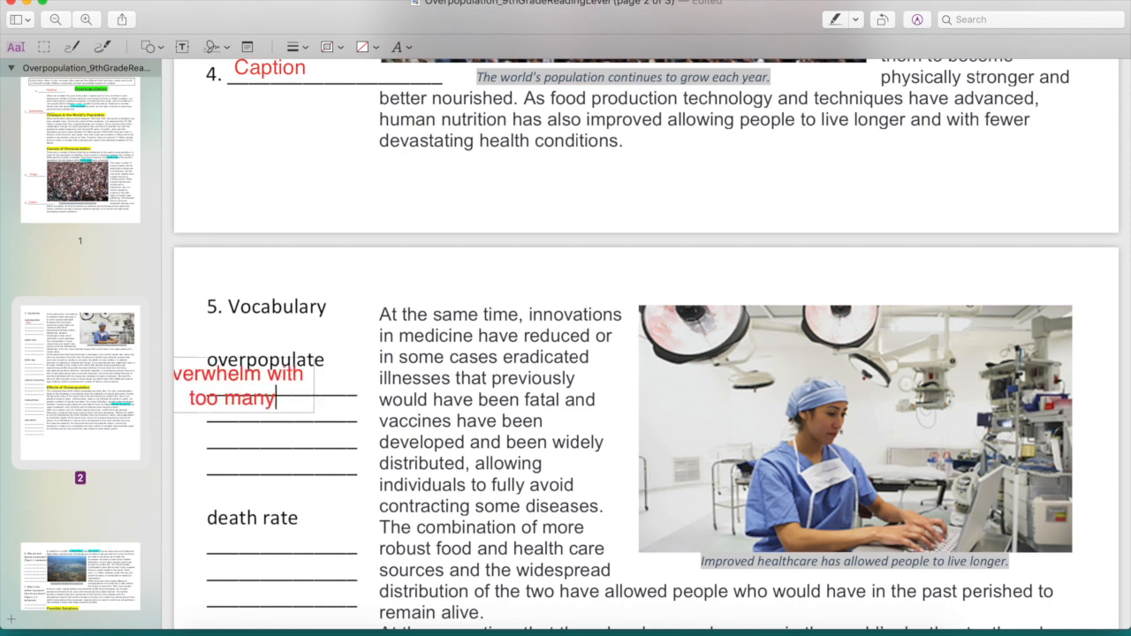
key("Return")
type("people")
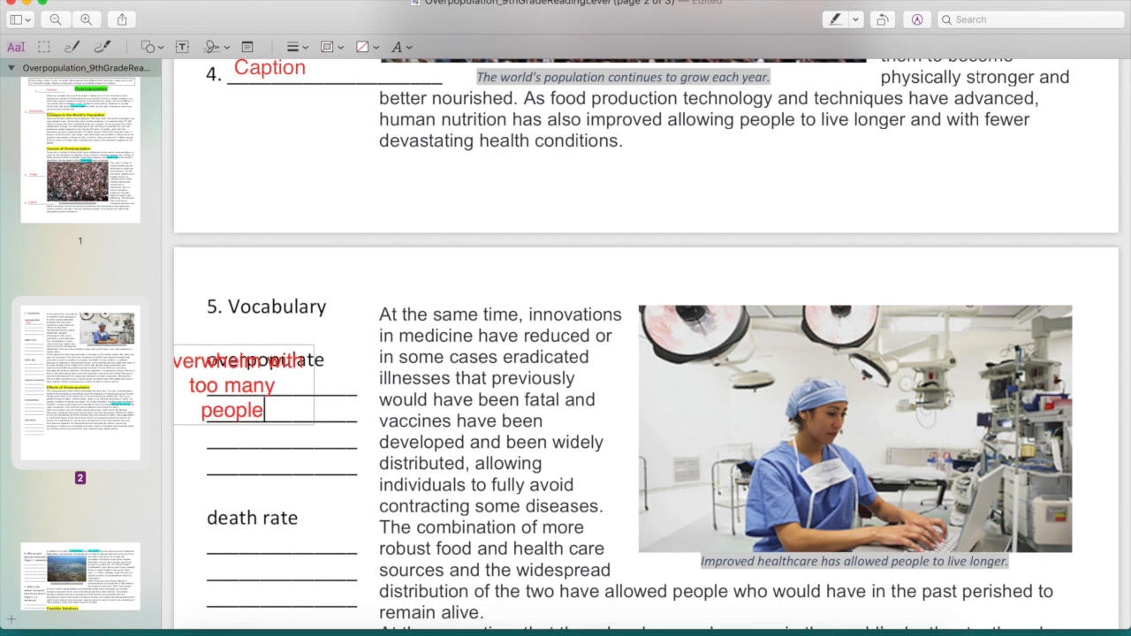
Step: Reposition the definition annotation so its three lines of text sit on the blank lines under "overpopulate"
left_click(277, 332)
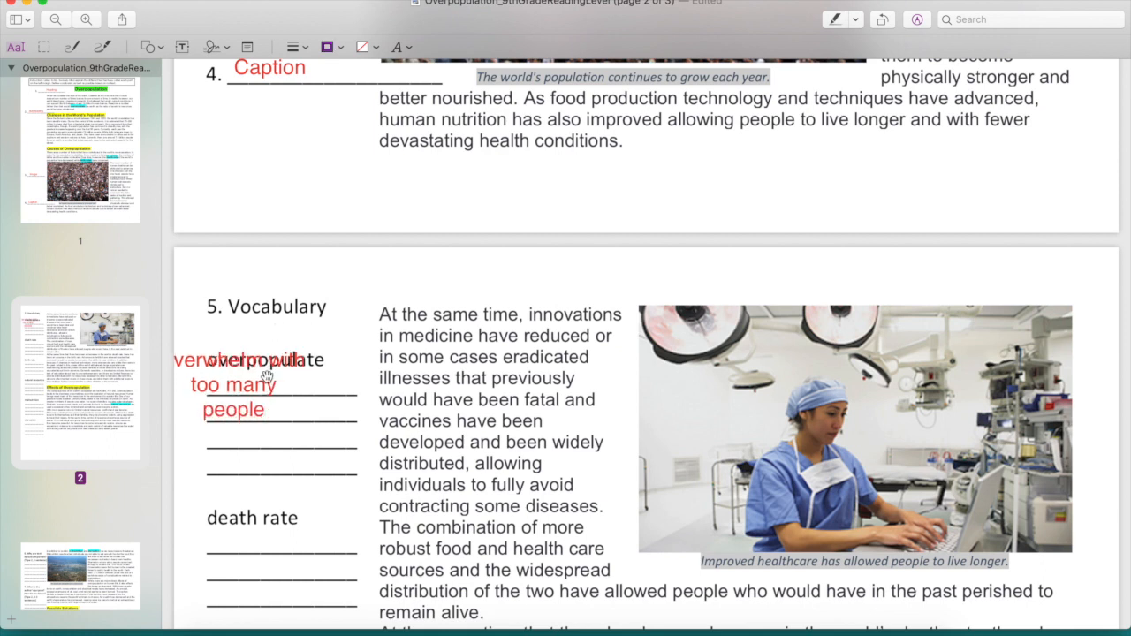
left_click_drag(267, 375, 283, 419)
left_click_drag(301, 416, 307, 412)
left_click(357, 354)
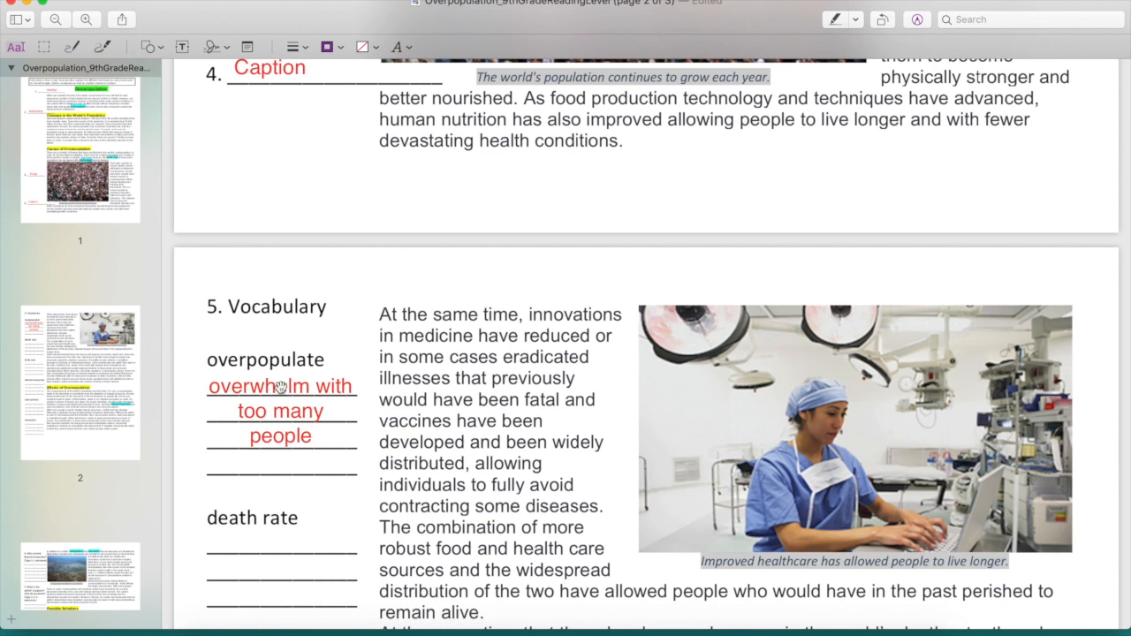
Step: Look through the remaining vocabulary terms on page 2, from death rate to starvation, alongside the passage text
scroll(266, 443, "down", 1)
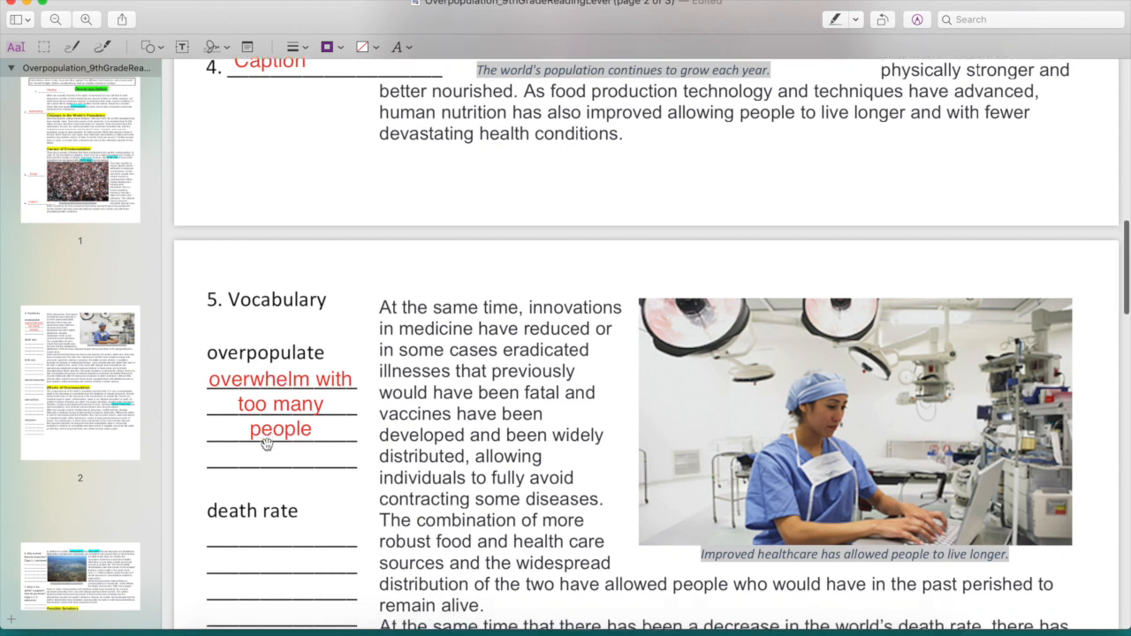
scroll(266, 443, "down", 5)
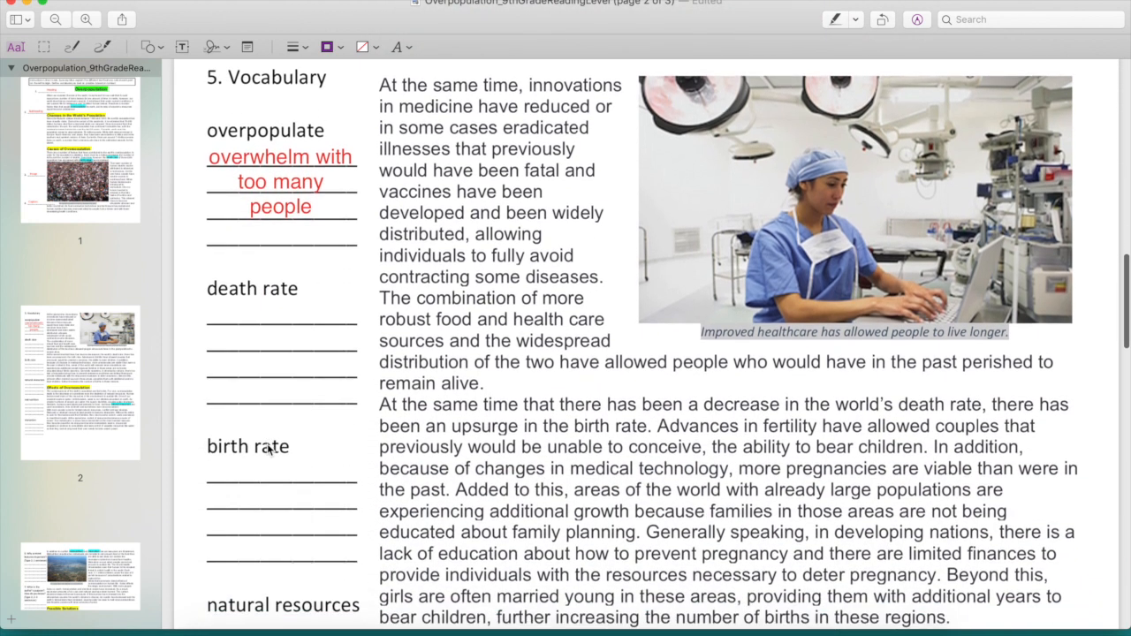
scroll(272, 449, "down", 2)
scroll(269, 455, "up", 3)
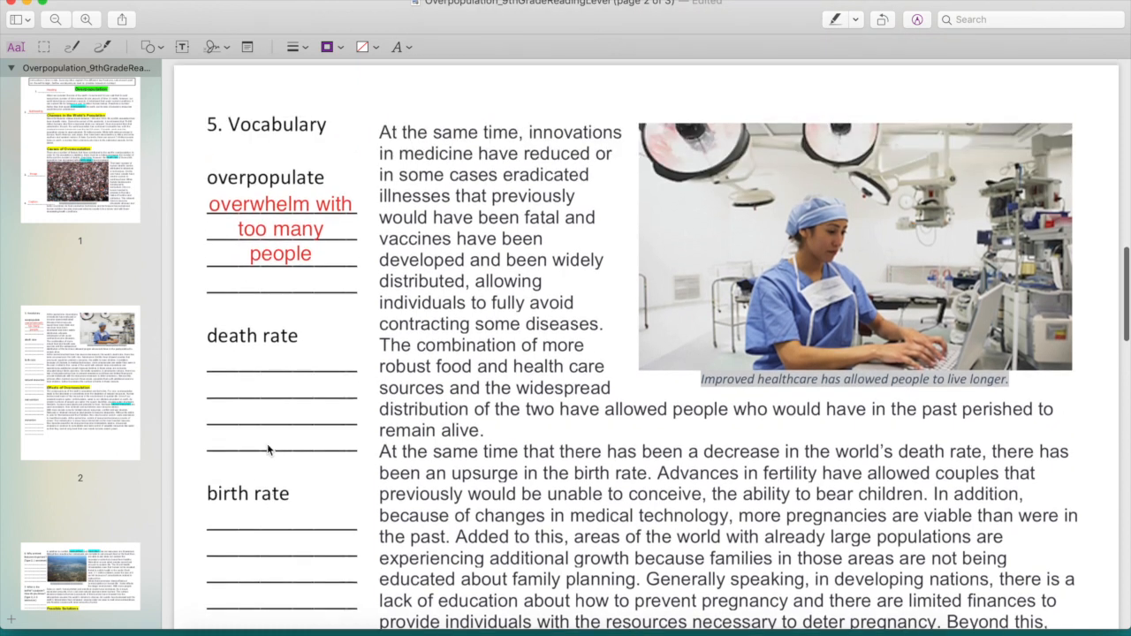
scroll(268, 450, "up", 2)
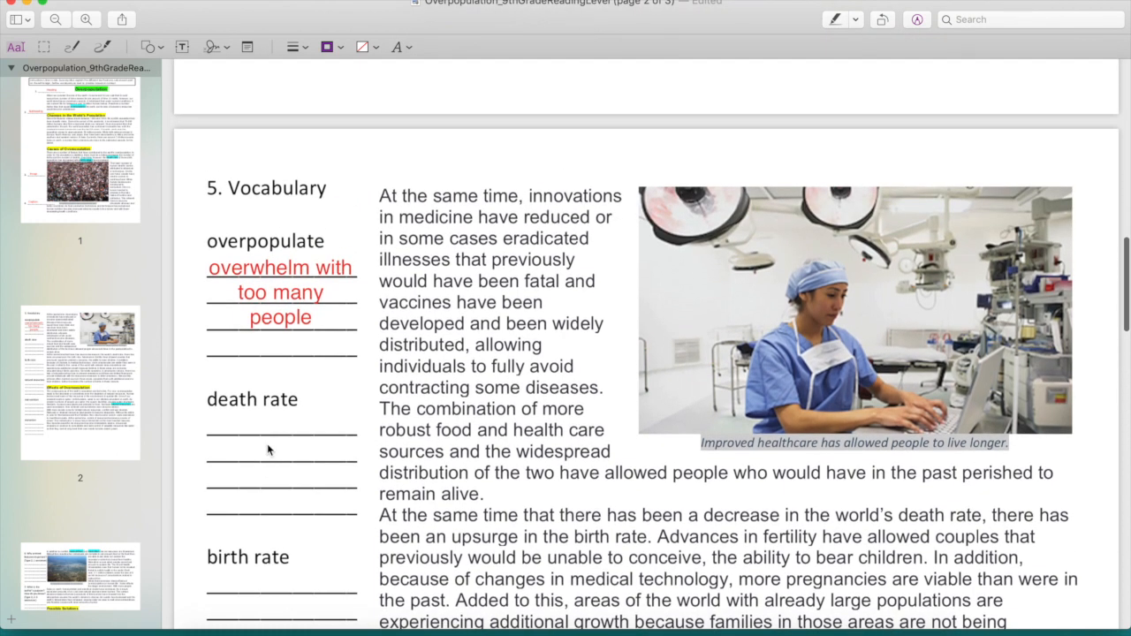
scroll(267, 449, "down", 1)
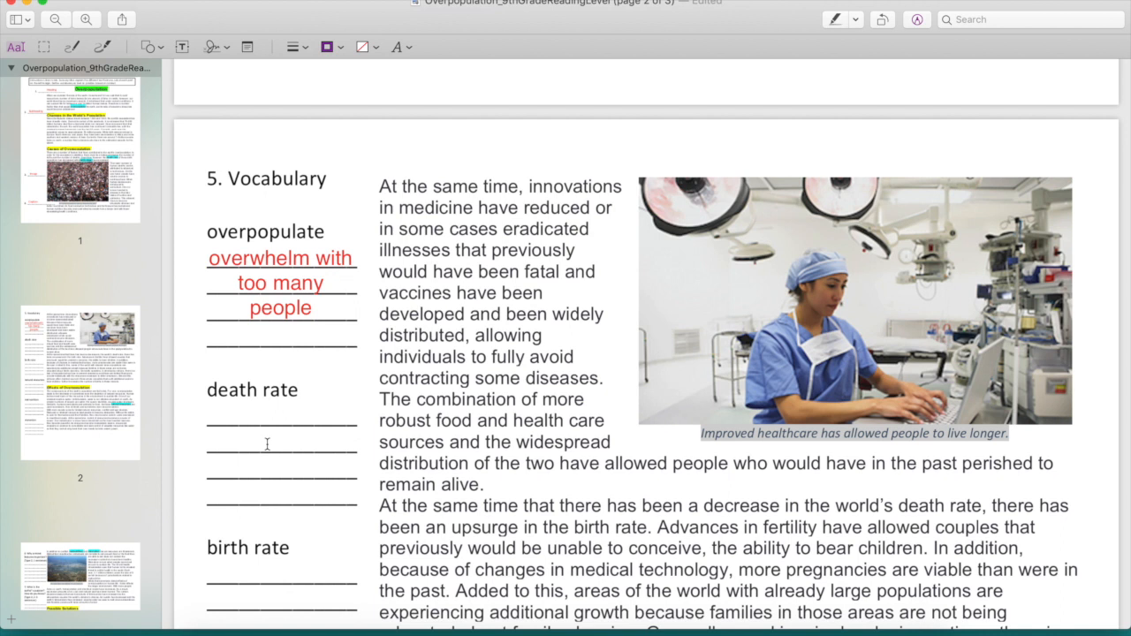
scroll(267, 444, "down", 5)
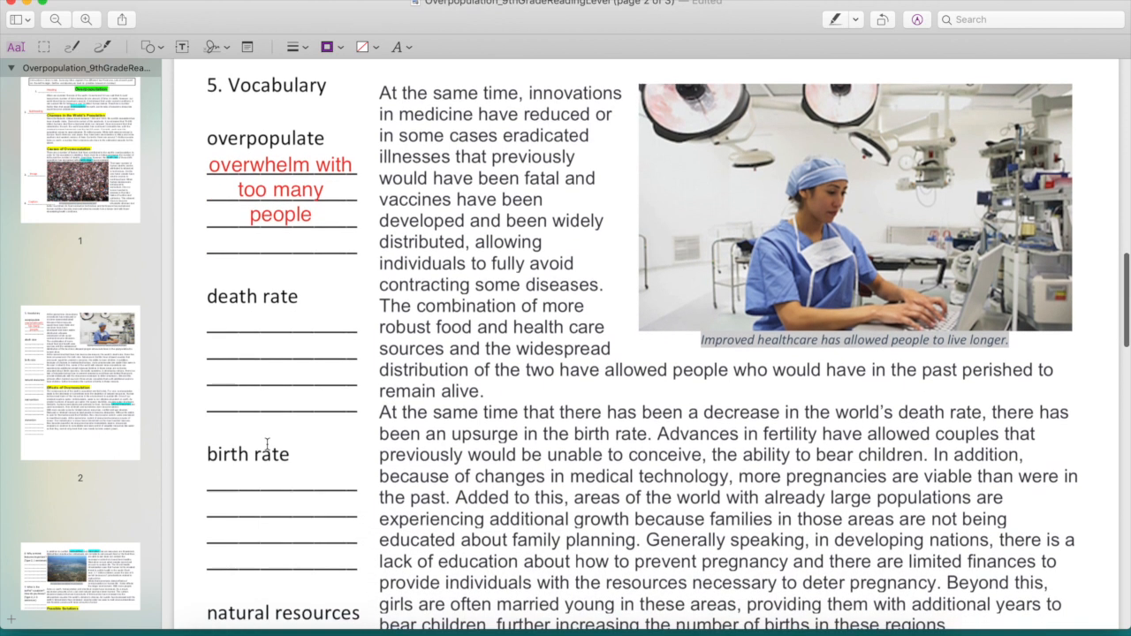
scroll(267, 444, "down", 10)
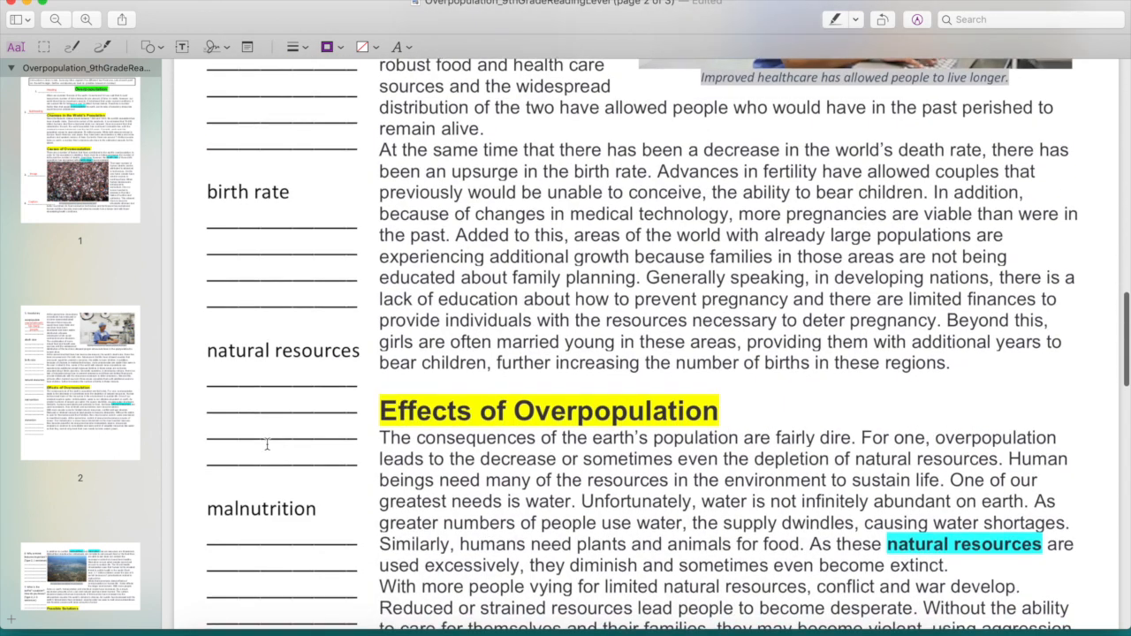
scroll(266, 443, "down", 9)
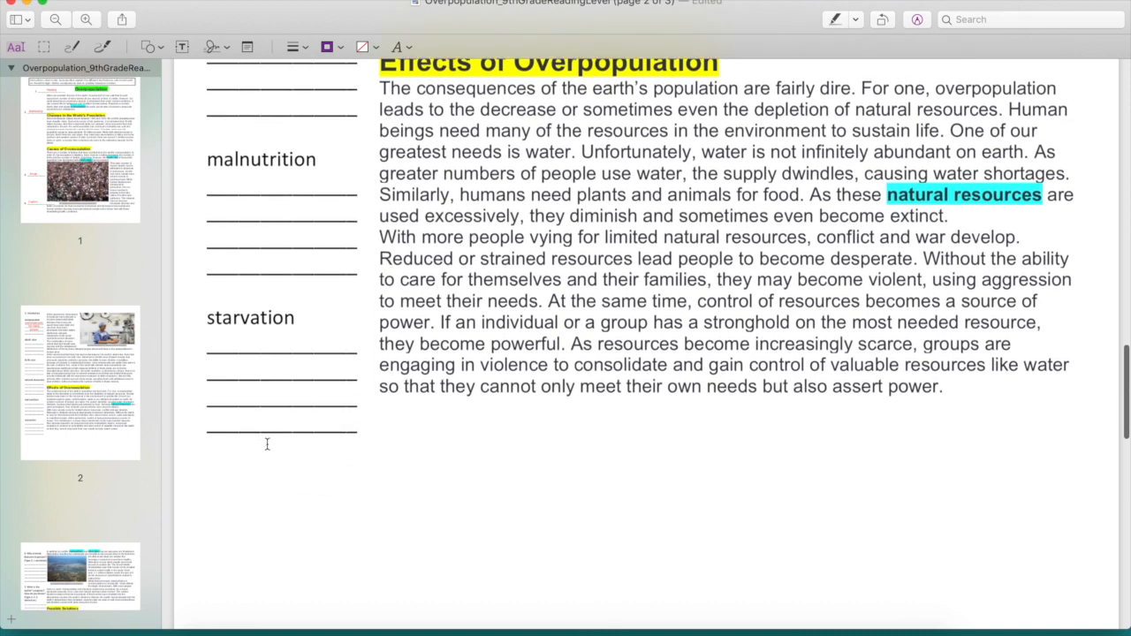
Step: Read question 6 on text features and question 7 on the author's purpose on page 3
scroll(267, 444, "down", 7)
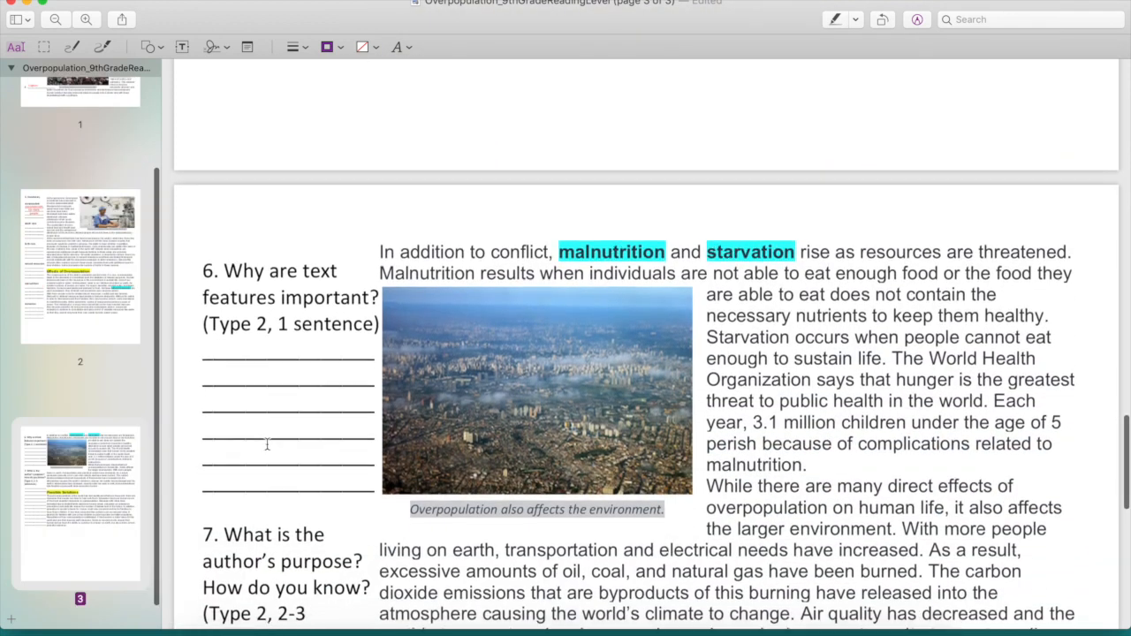
scroll(267, 444, "down", 3)
scroll(267, 443, "up", 3)
scroll(267, 444, "up", 1)
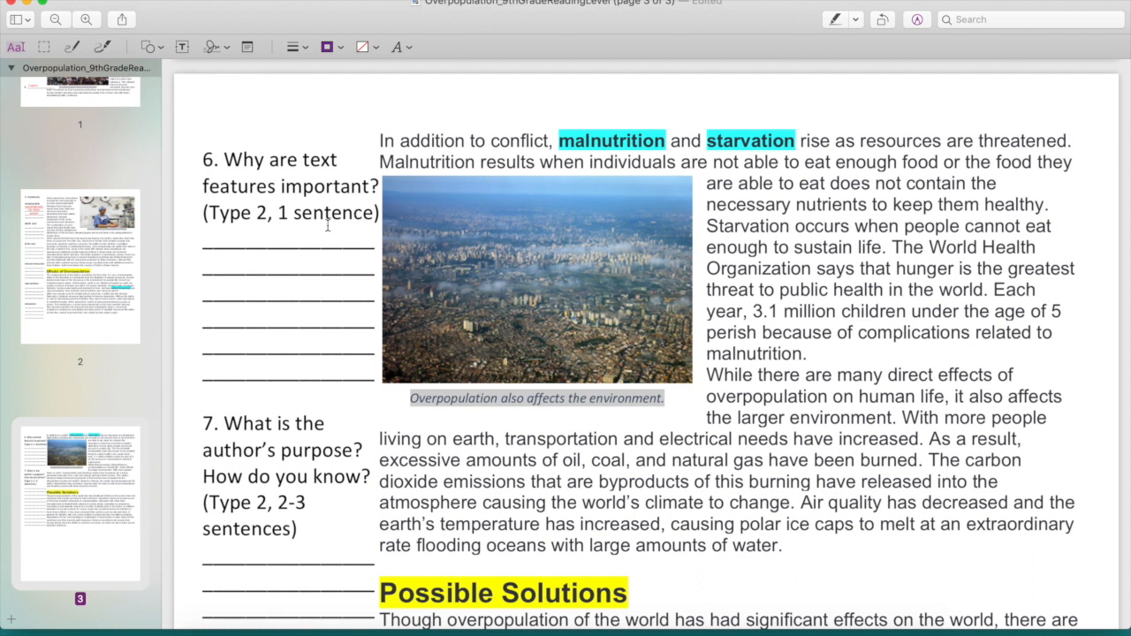
scroll(263, 320, "down", 3)
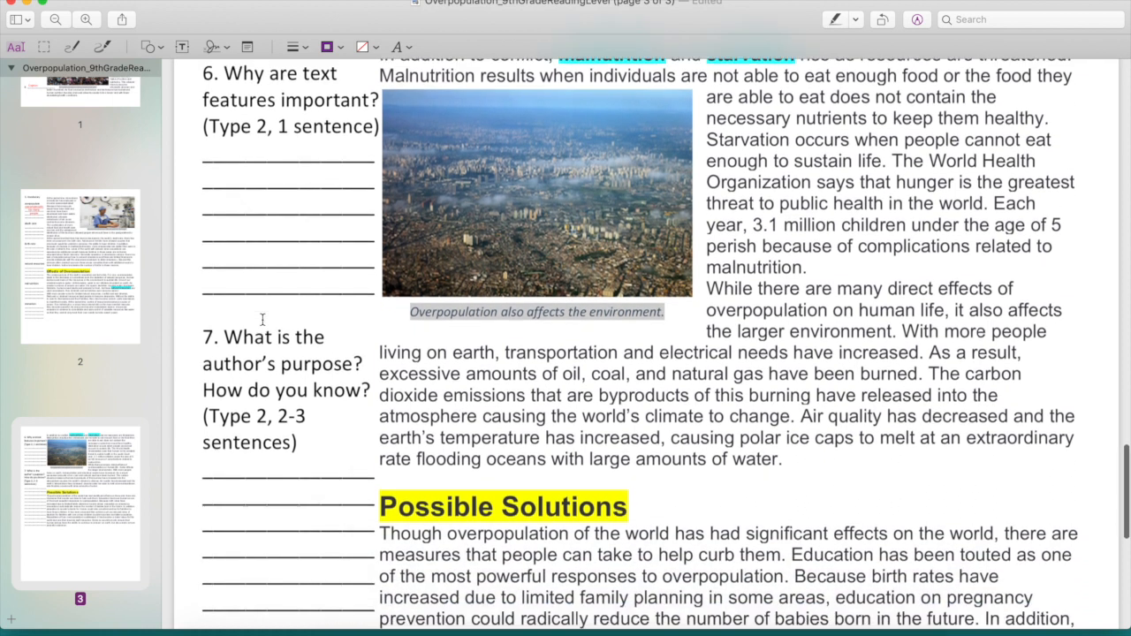